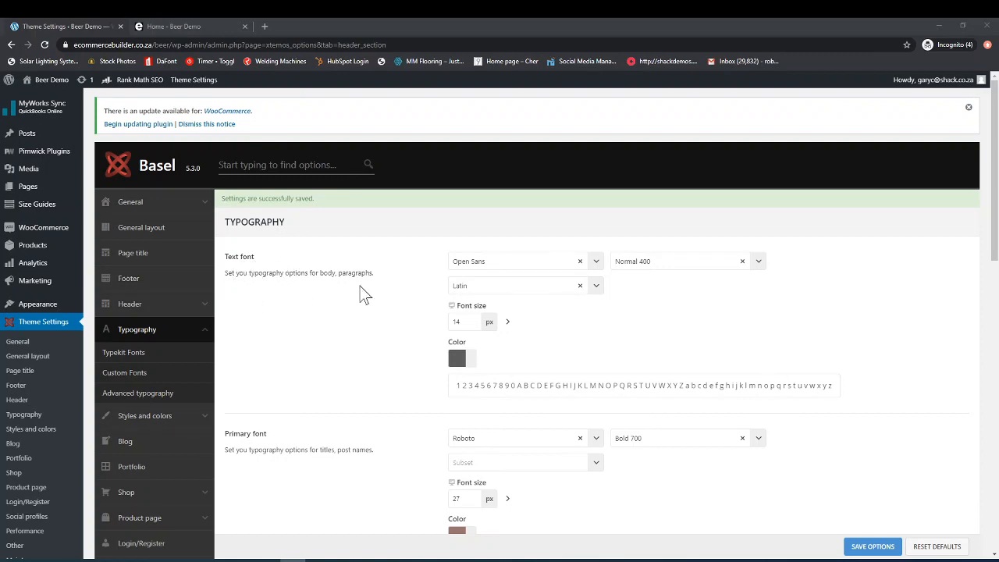
- View the home page and highlight the body paragraph below the Welcome In Store heading
left_click(191, 29)
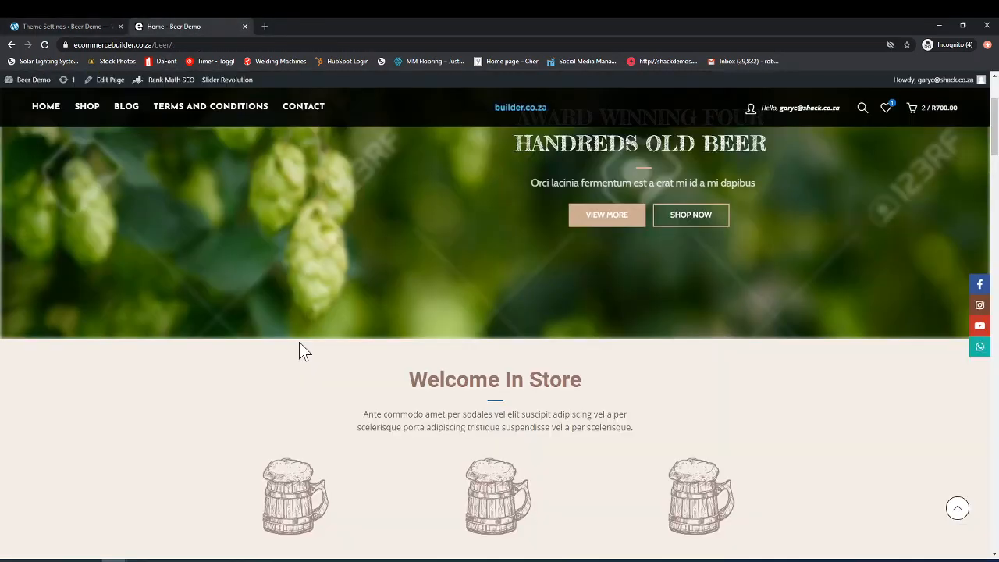
scroll(299, 335, "down", 2)
scroll(339, 334, "up", 1)
left_click_drag(361, 309, 633, 323)
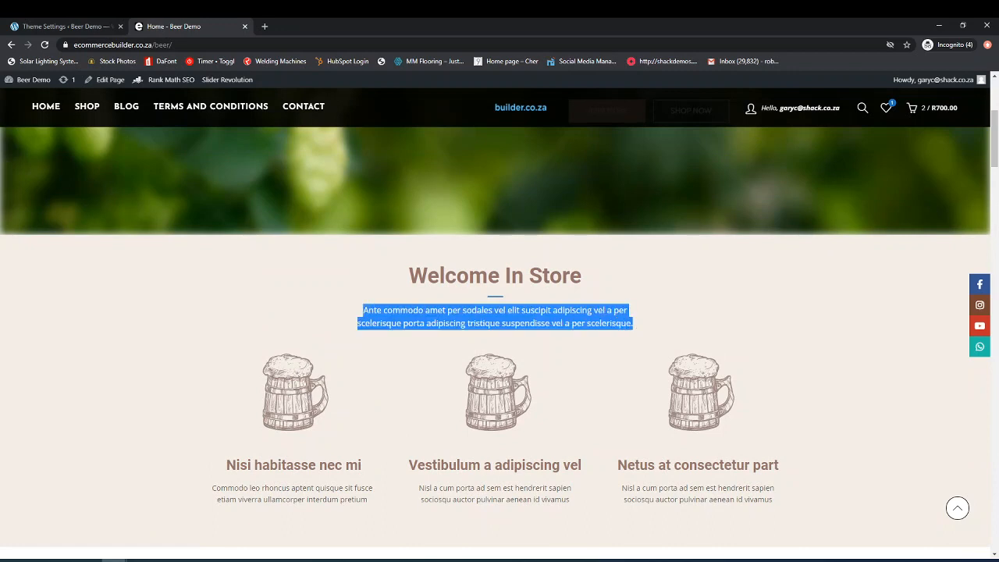
- In the theme's typography settings, set the Text font family to Palanquin and check its sample letters and digits
left_click(88, 25)
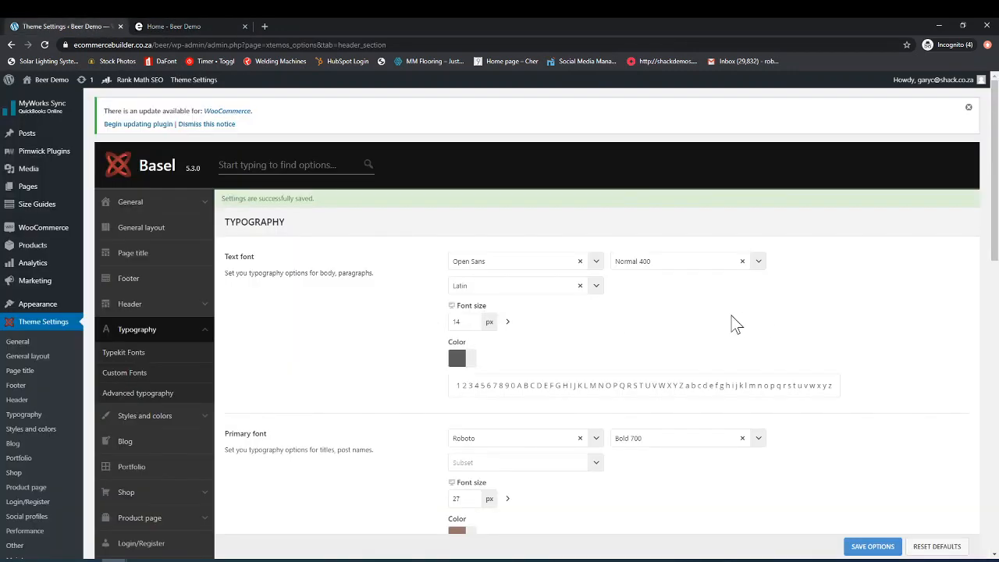
left_click(596, 262)
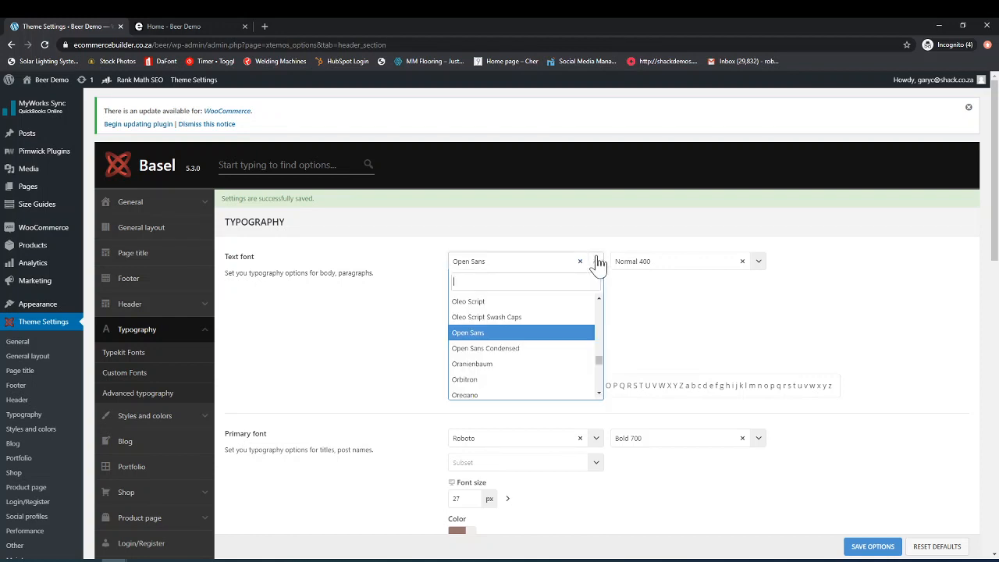
scroll(539, 347, "down", 5)
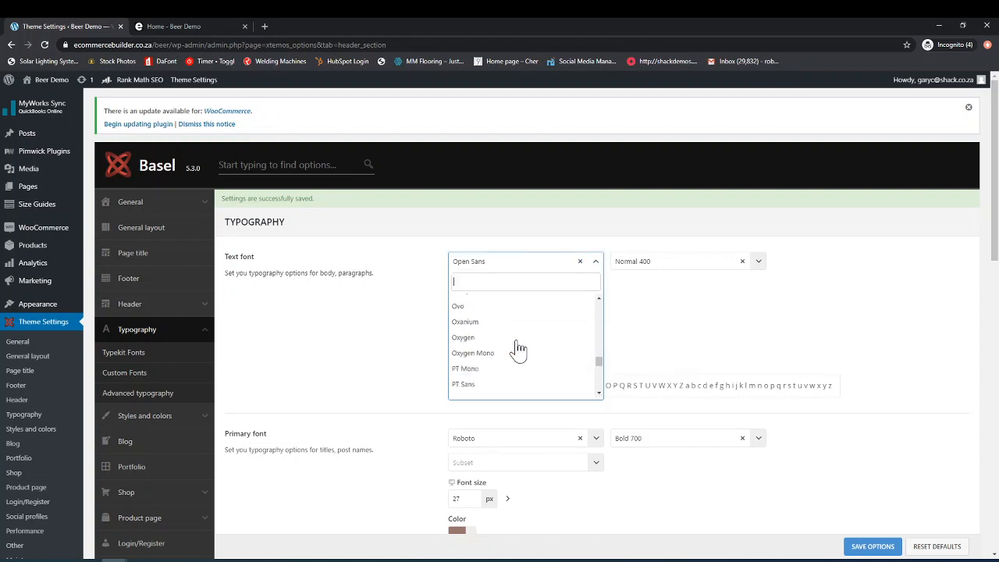
scroll(519, 350, "down", 3)
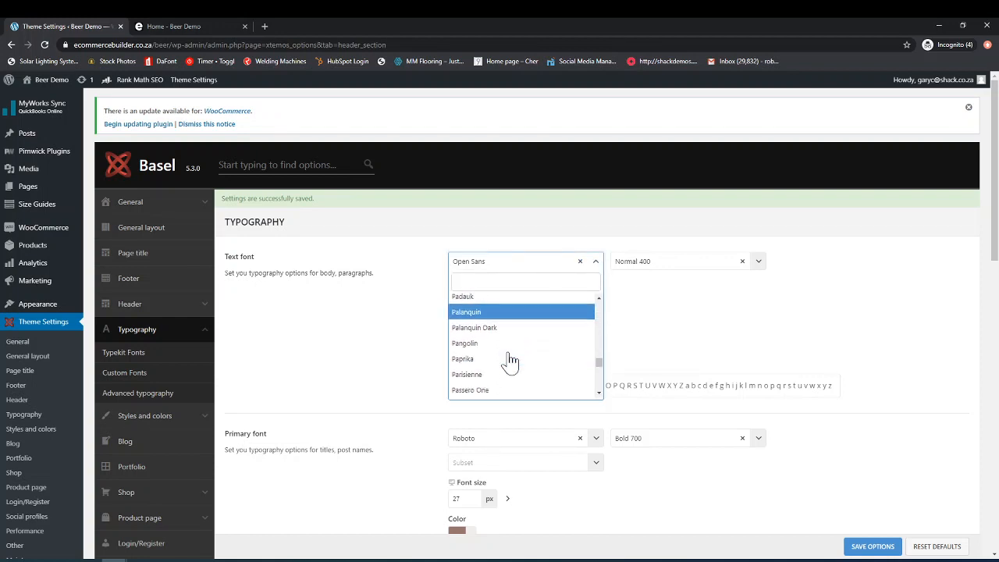
left_click(494, 312)
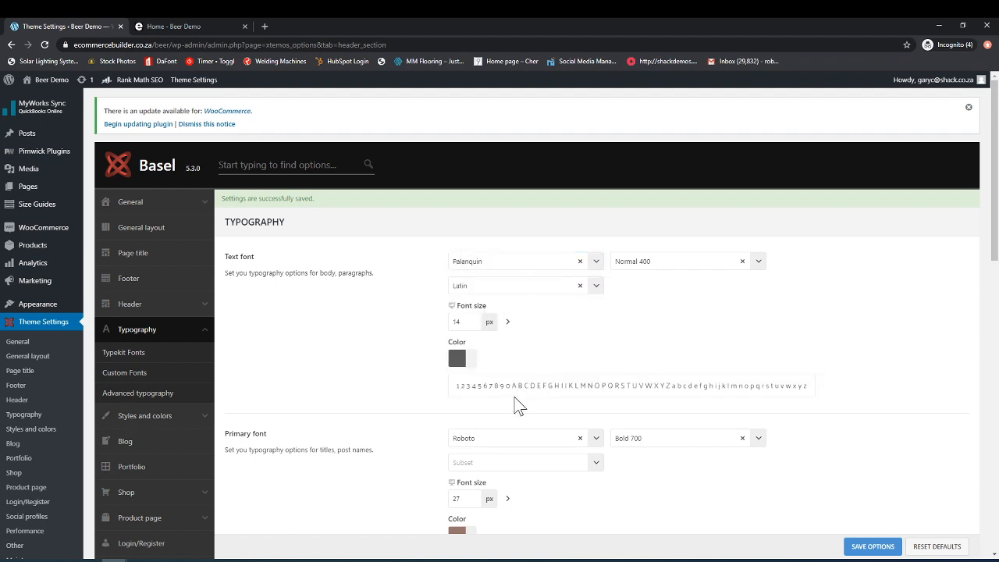
left_click_drag(523, 385, 637, 385)
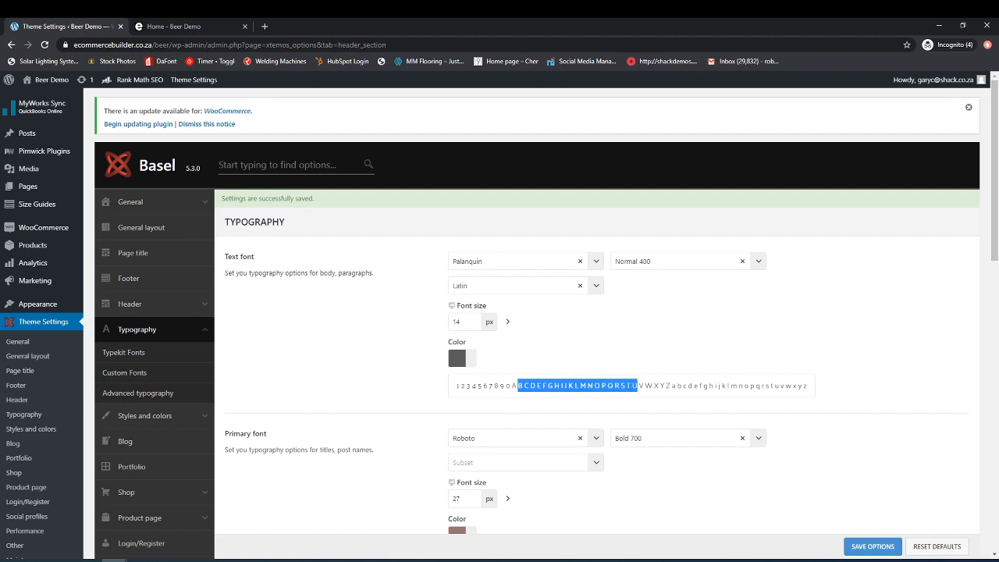
left_click_drag(652, 385, 722, 386)
left_click_drag(472, 385, 504, 385)
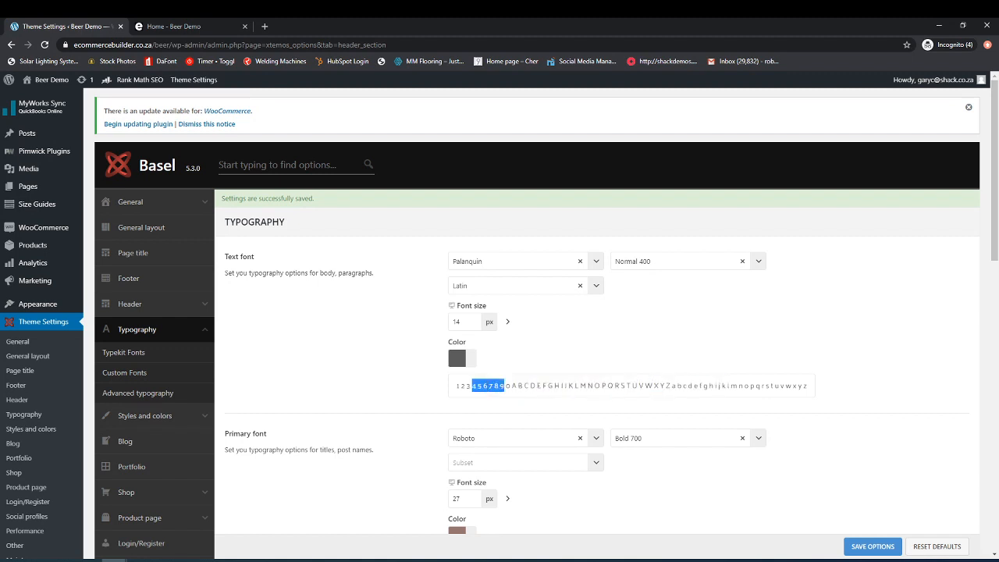
left_click(401, 395)
- Set the Text font size to 17 px
left_click(473, 320)
left_click(473, 320)
left_click(473, 320)
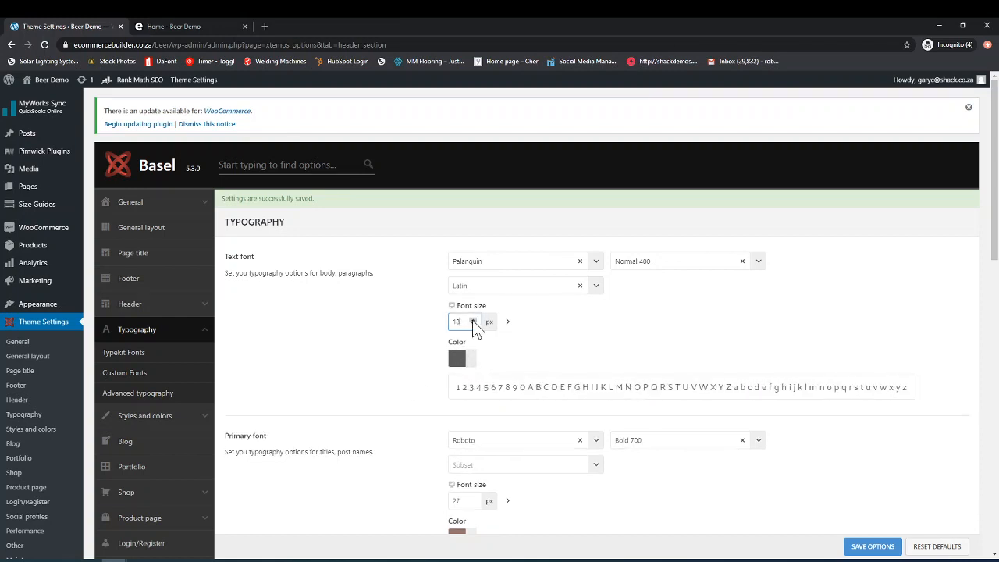
left_click(473, 320)
left_click(473, 320)
left_click(473, 320)
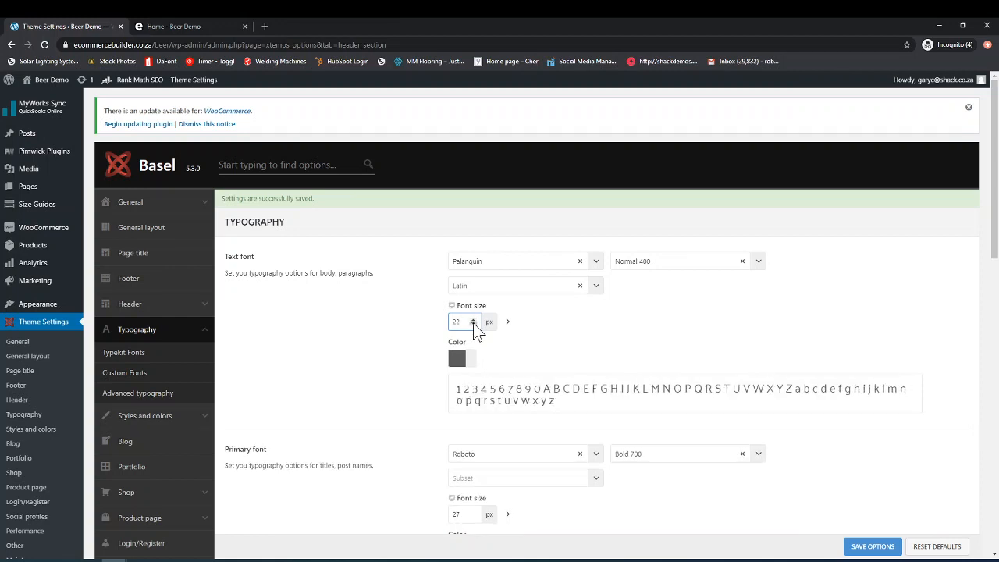
left_click(473, 324)
left_click(473, 325)
left_click(473, 324)
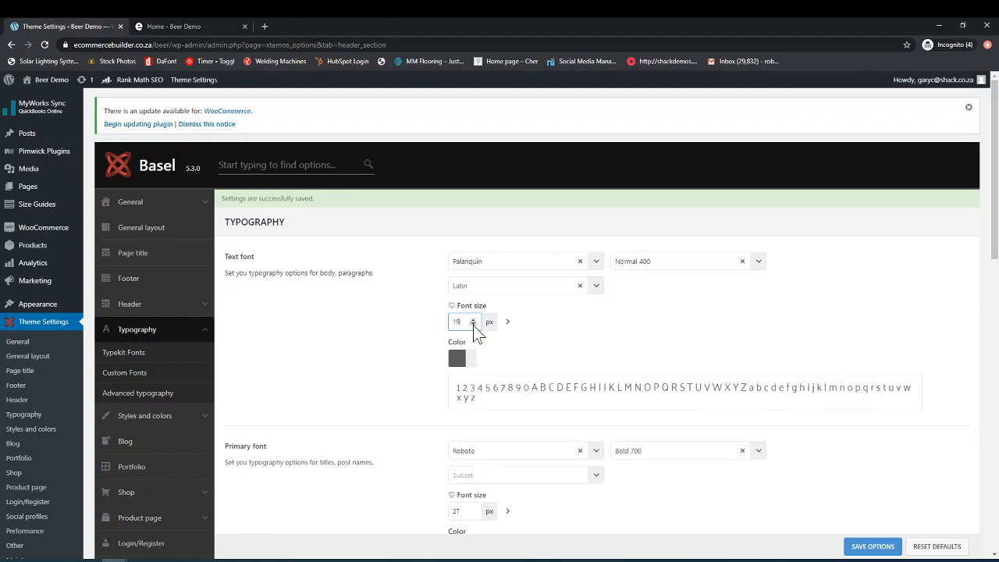
left_click(473, 325)
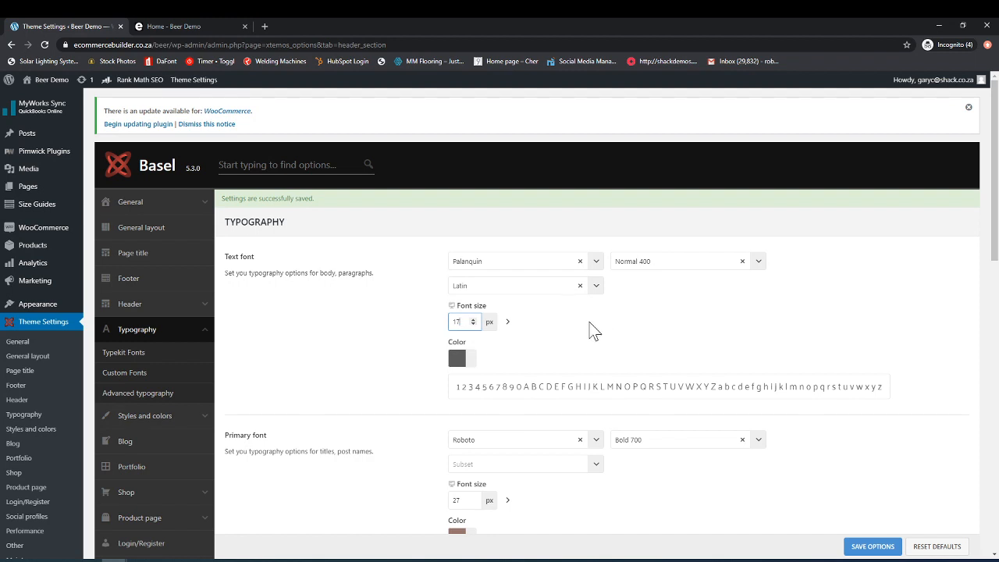
- Try the Light 100 weight for the Text font
left_click(758, 264)
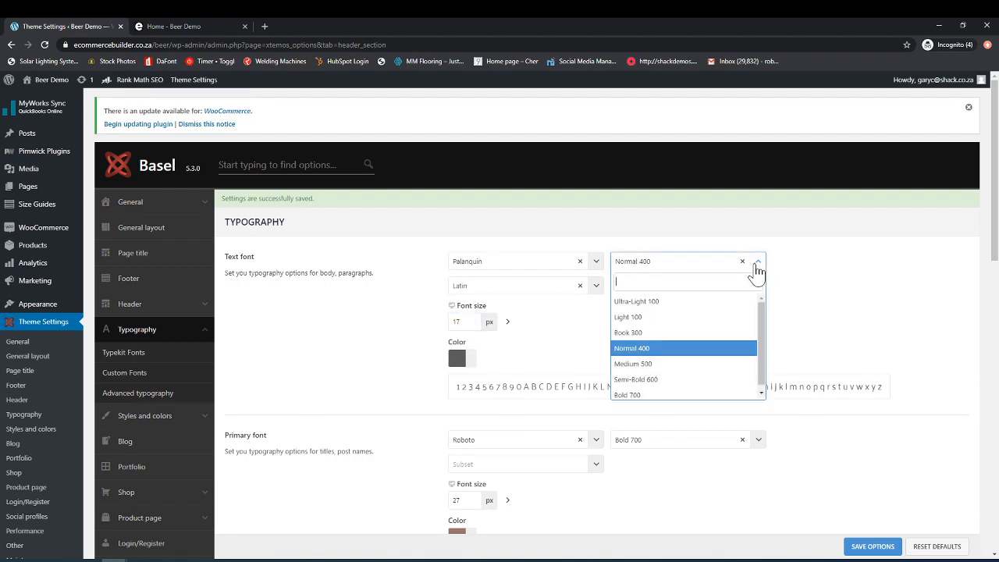
left_click(660, 313)
left_click(649, 335)
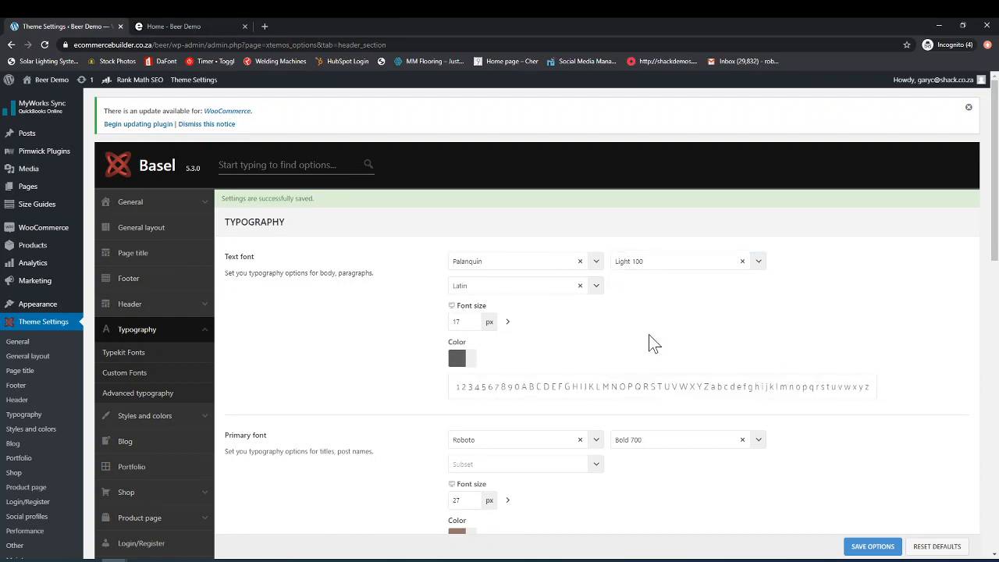
- Set the Text font weight to Bold 700
left_click(758, 267)
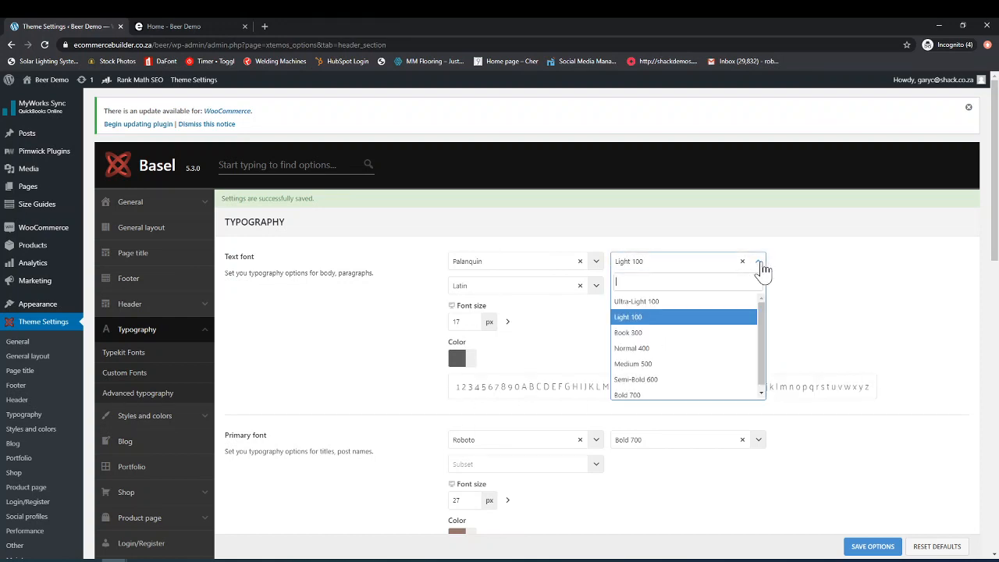
left_click(654, 390)
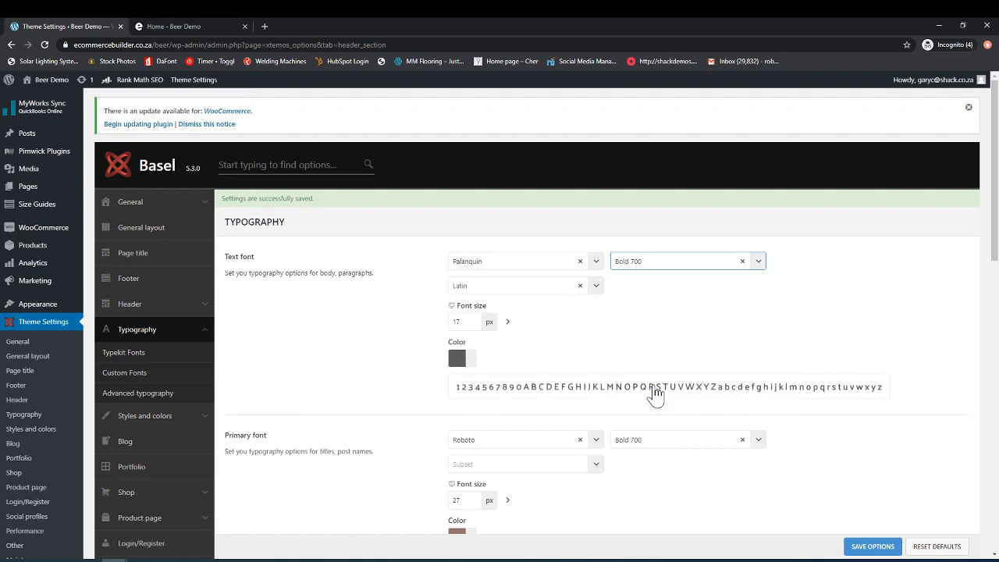
left_click(654, 416)
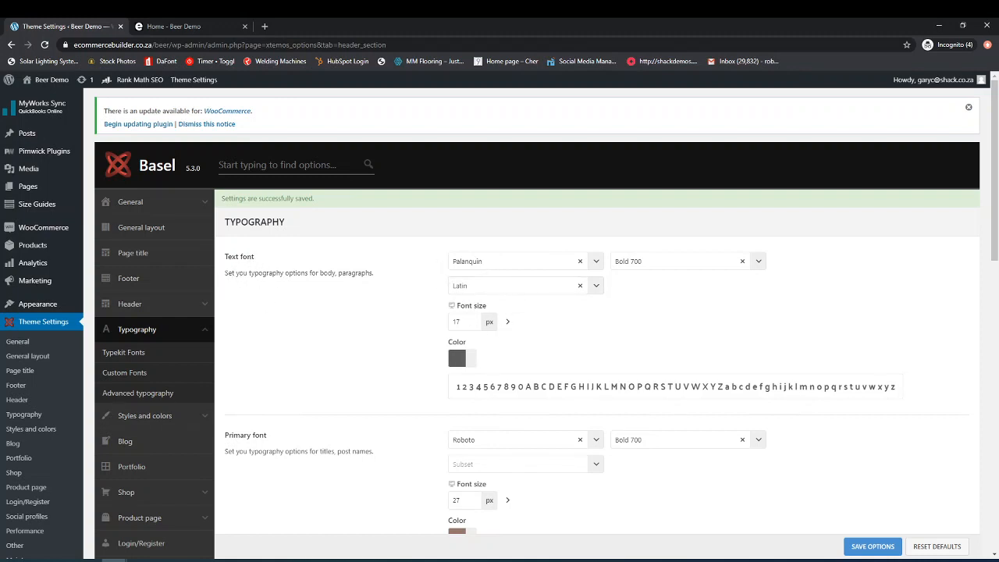
- Check on the home page which title the Primary font controls by highlighting the Welcome In Store heading
scroll(401, 463, "down", 2)
scroll(381, 446, "down", 1)
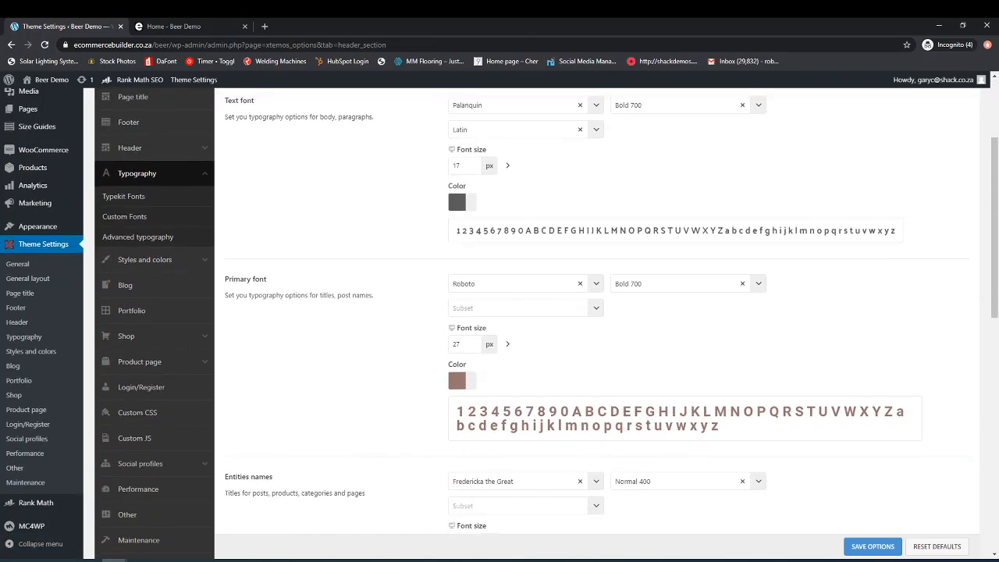
left_click(162, 25)
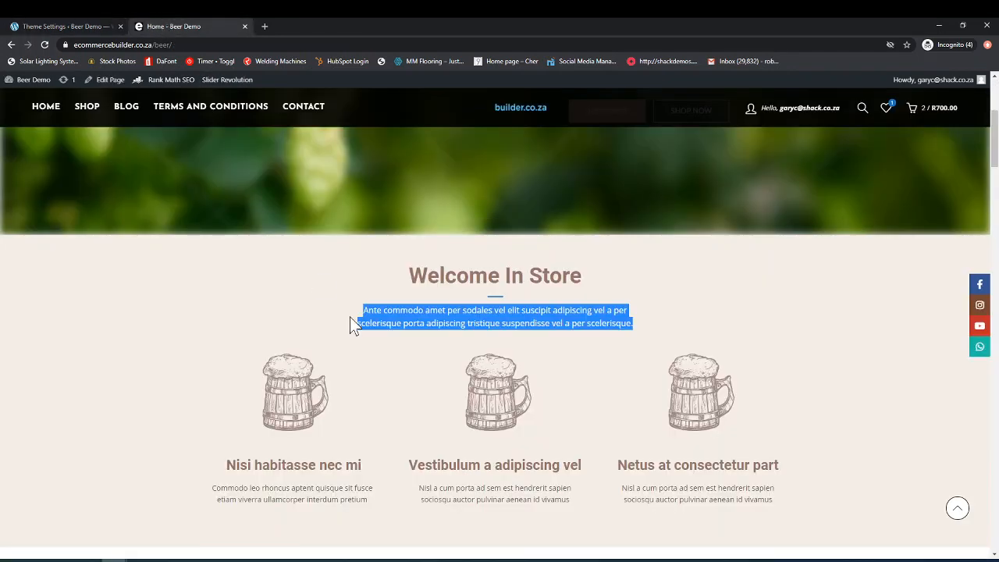
left_click_drag(429, 276, 586, 277)
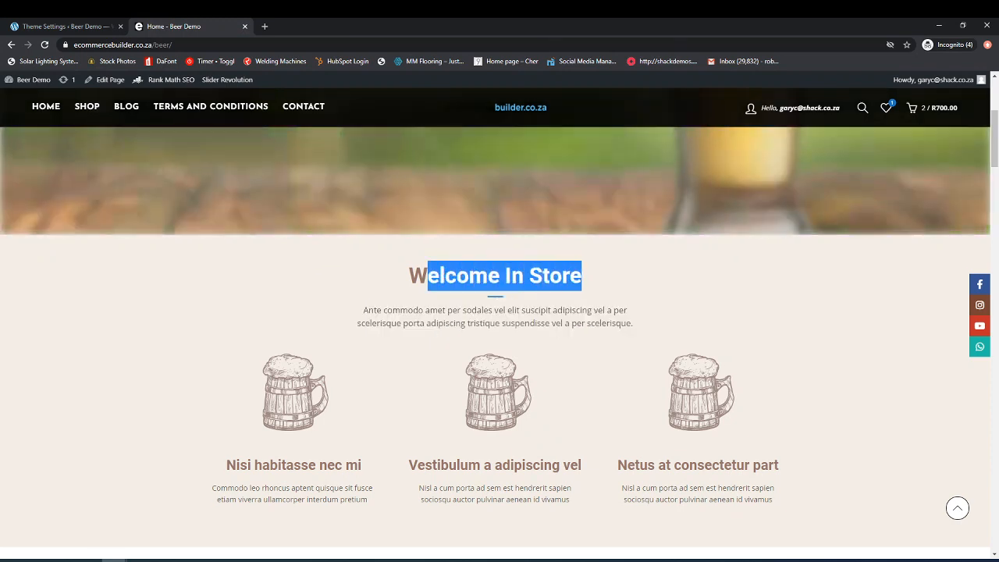
left_click(320, 272)
- Back in the typography settings, try Rubik Mono One as the Primary font and check its available weights
left_click(72, 26)
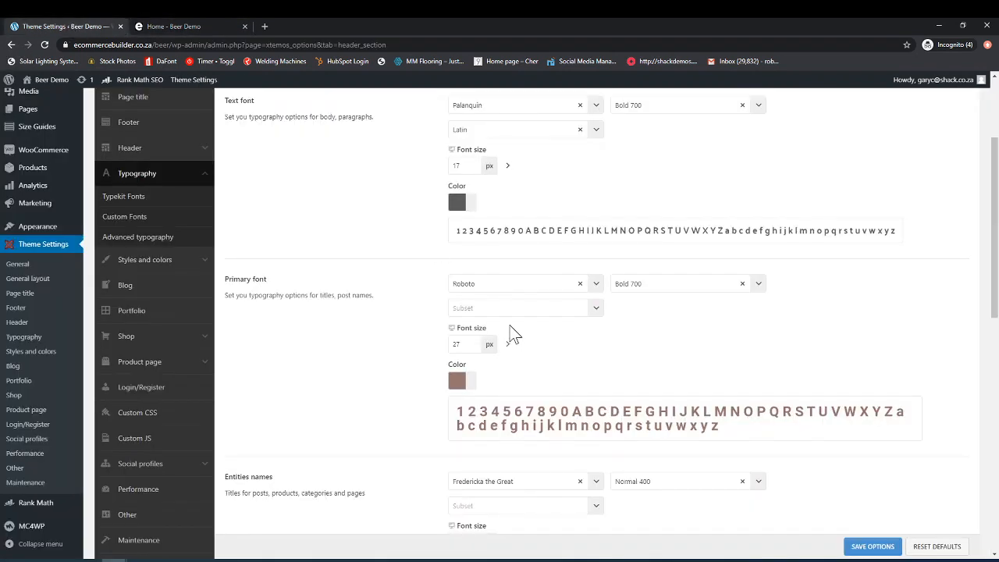
left_click(595, 289)
scroll(519, 359, "down", 3)
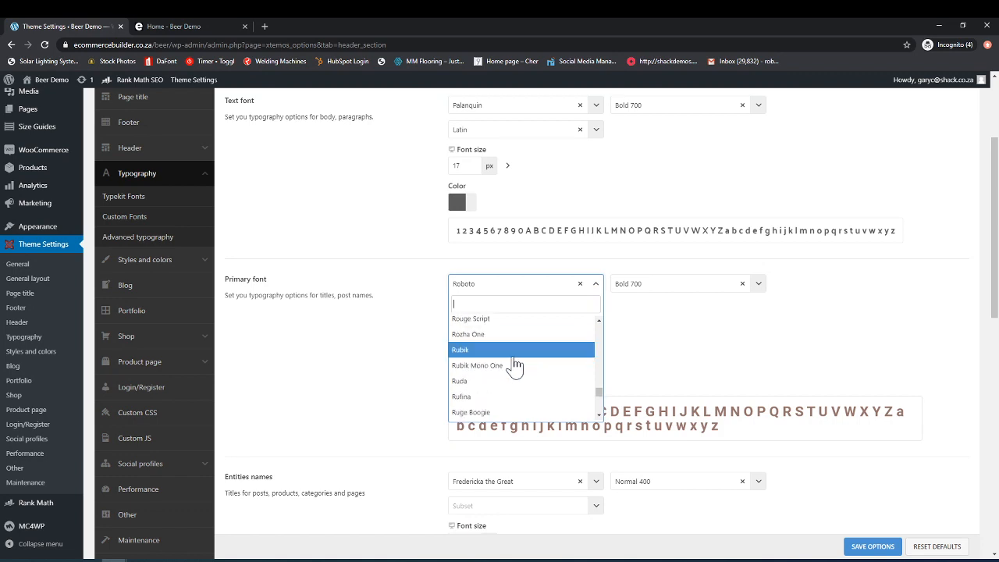
left_click(497, 365)
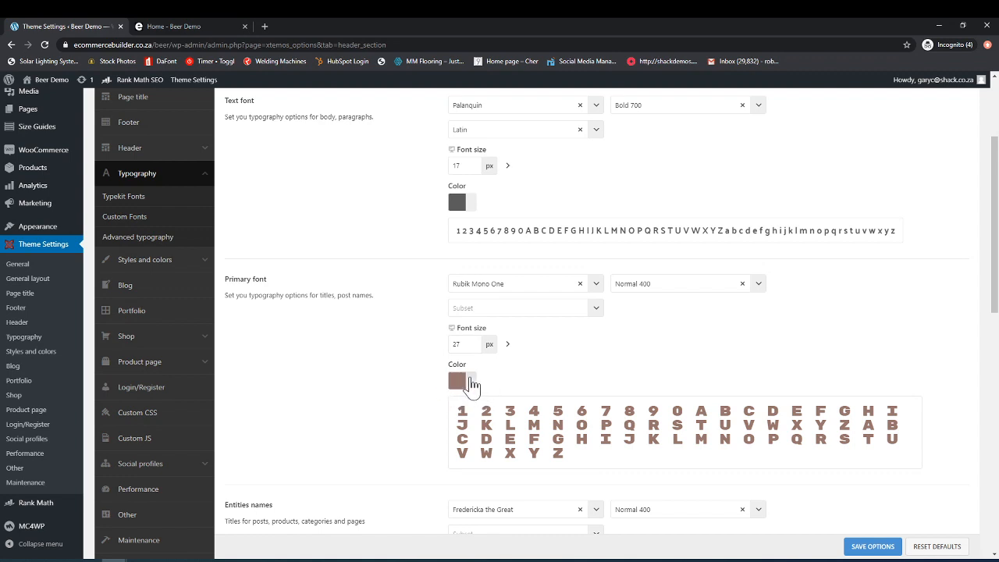
left_click(758, 286)
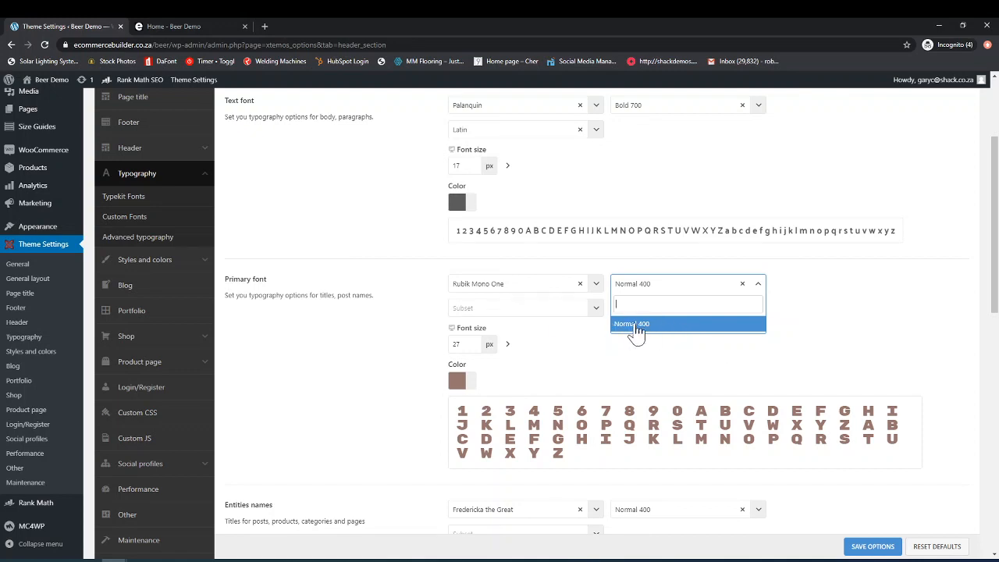
left_click(598, 290)
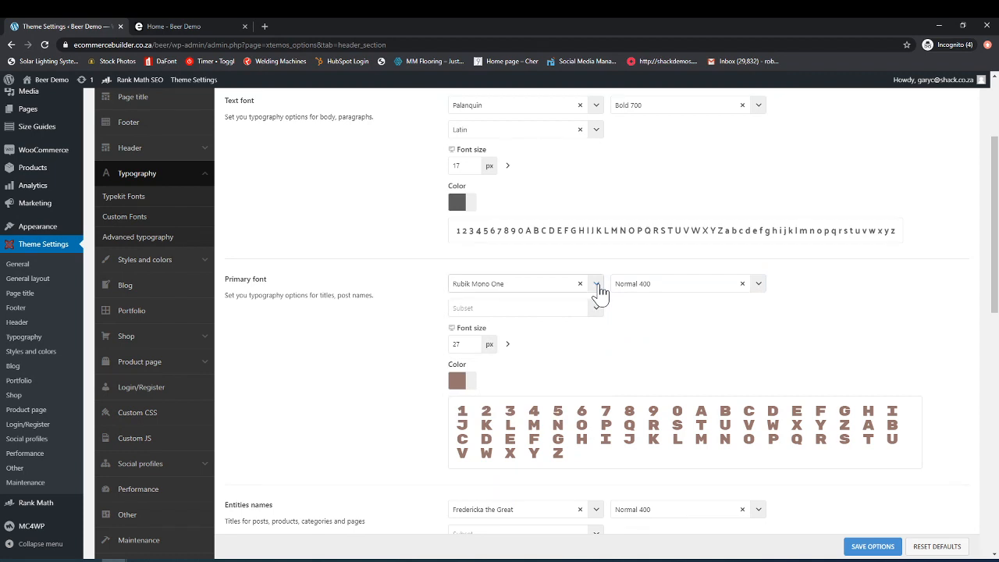
- Set the Primary font to Roboto with the Ultra-Bold 900 weight
left_click(598, 289)
scroll(513, 367, "down", 3)
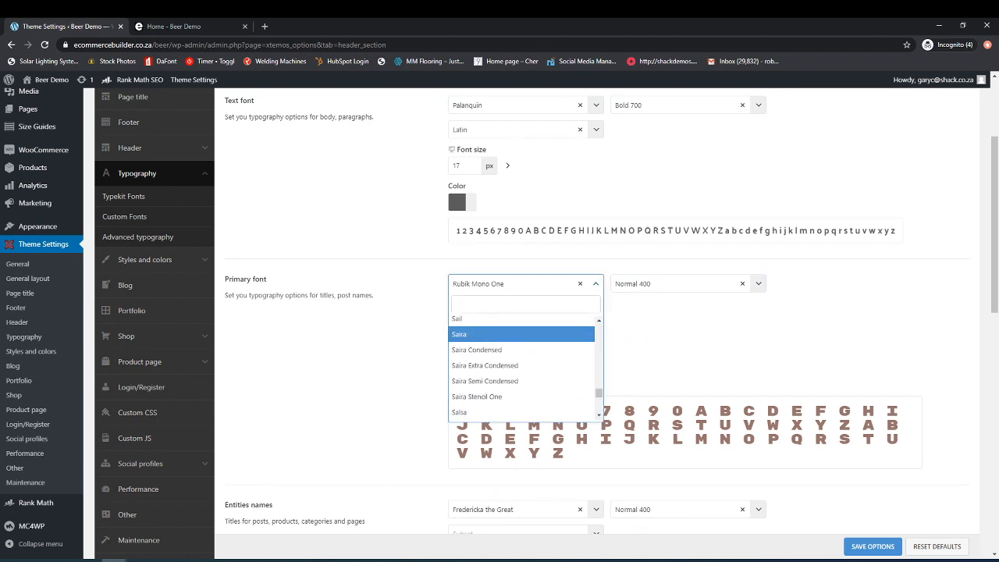
type("robot")
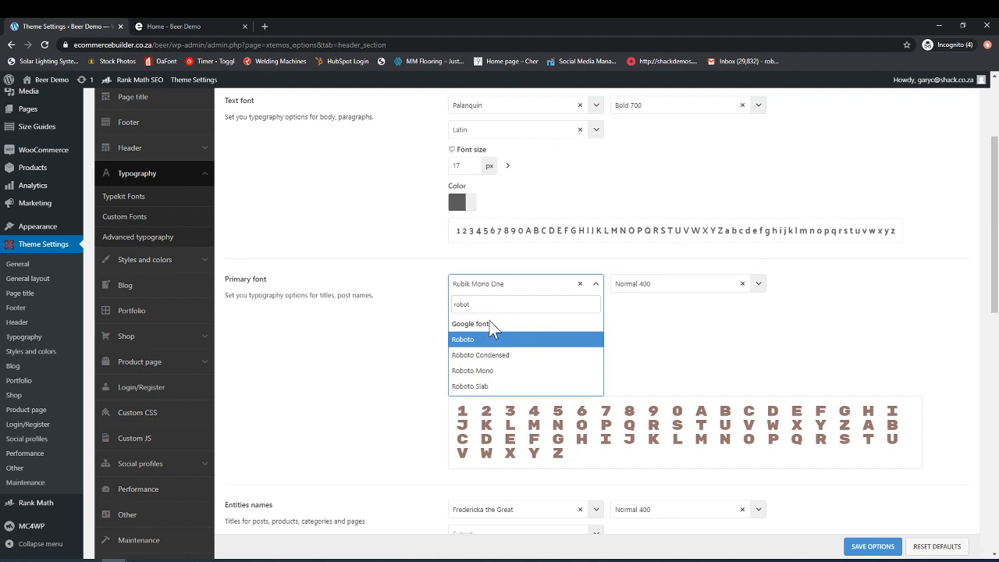
key("Return")
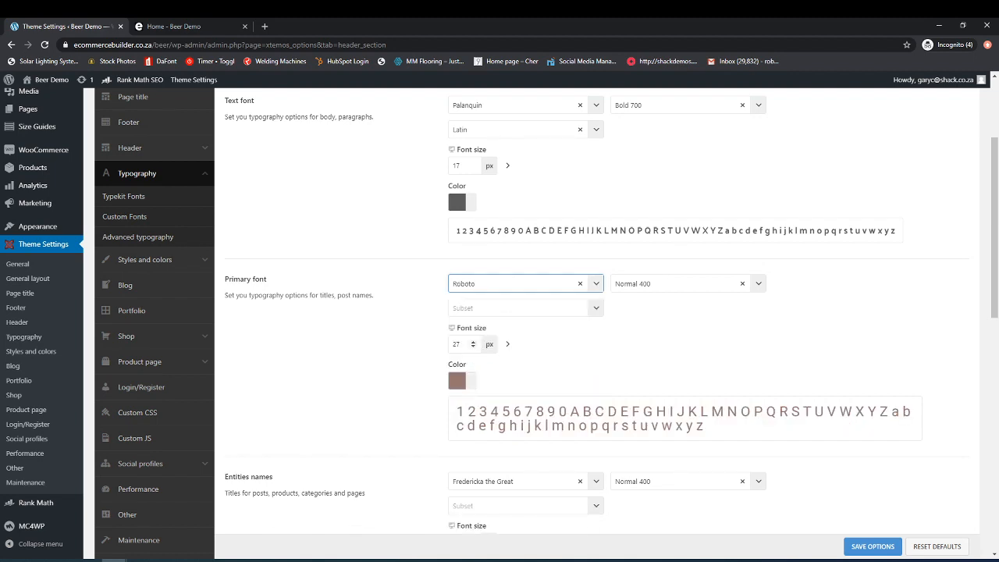
left_click(756, 287)
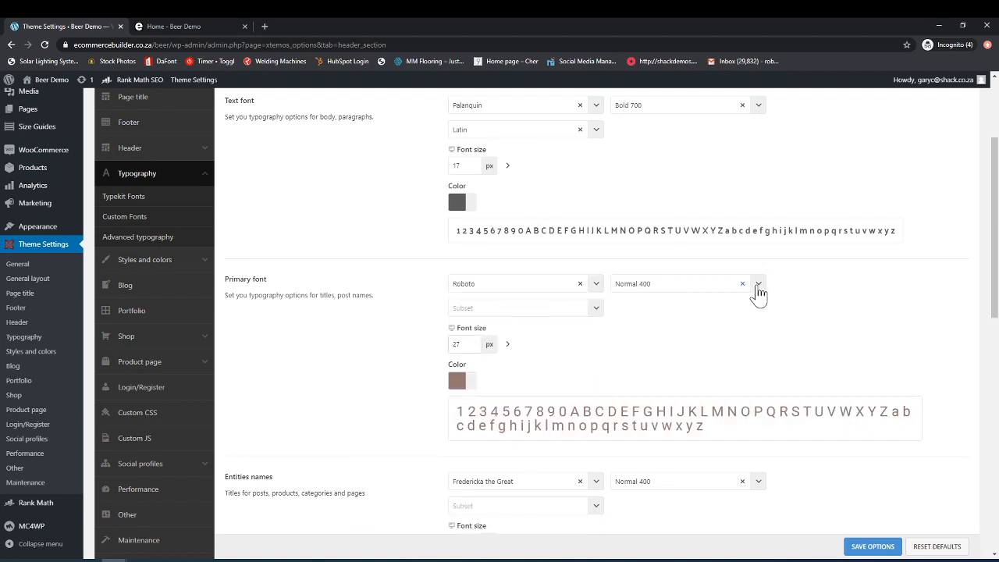
left_click(757, 285)
scroll(686, 363, "down", 3)
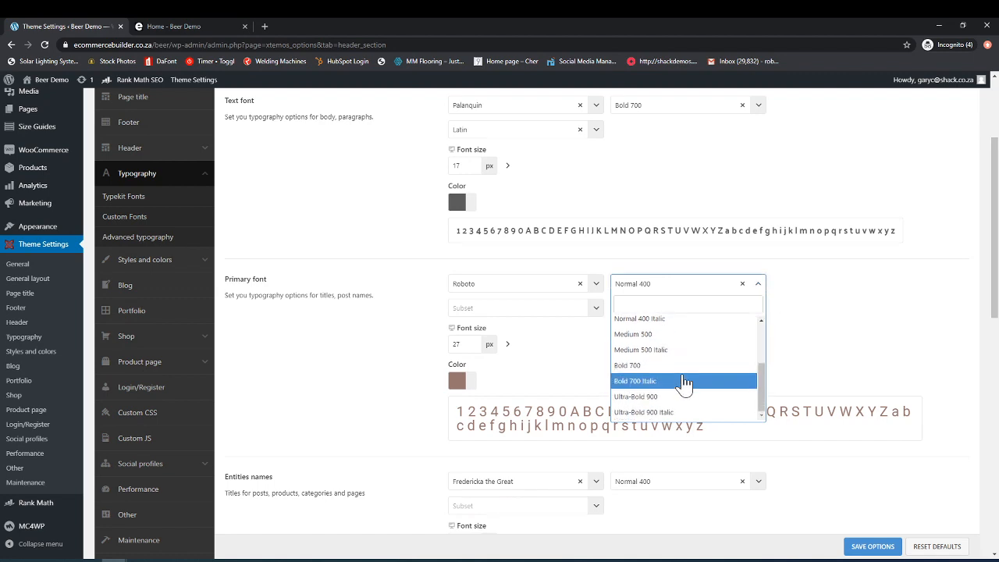
left_click(667, 398)
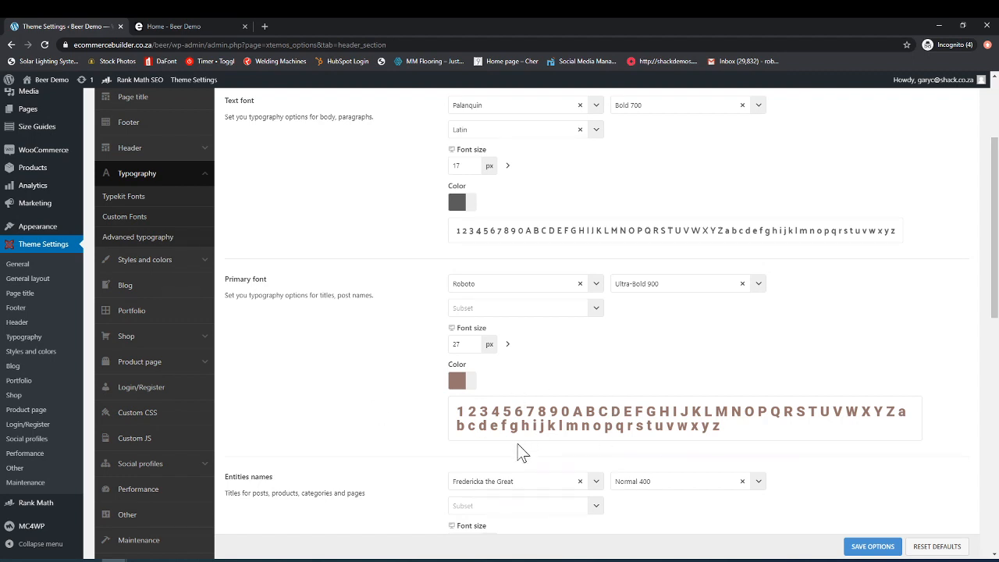
- Review what the Entities names and Secondary font settings control, highlighting their descriptions
scroll(407, 407, "down", 1)
scroll(408, 409, "down", 1)
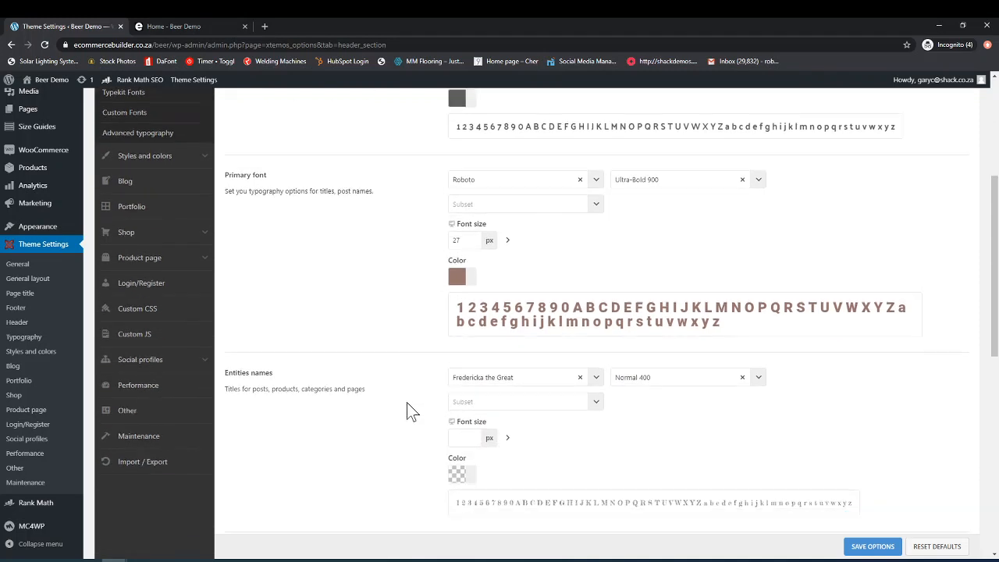
scroll(412, 406, "down", 1)
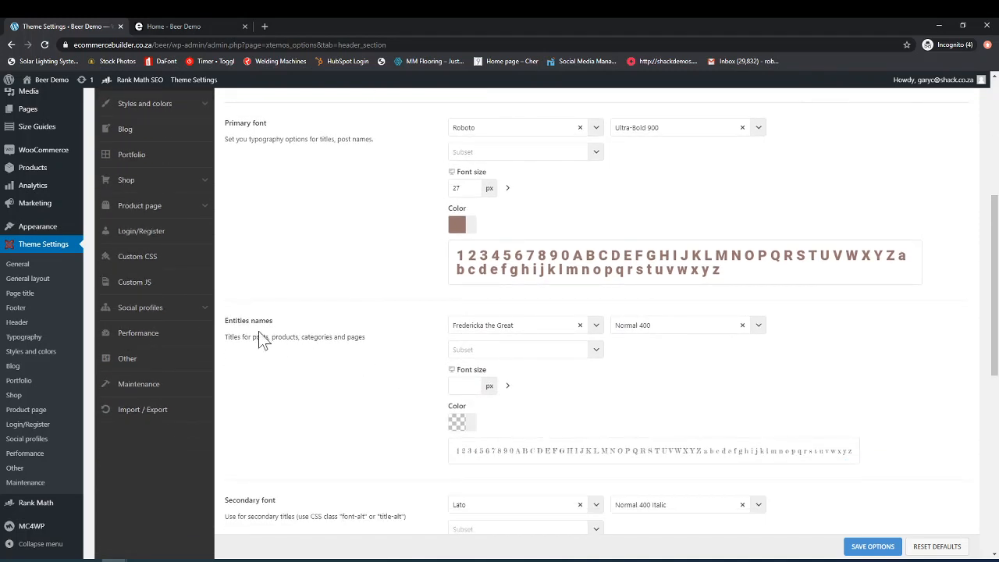
left_click_drag(316, 342, 350, 342)
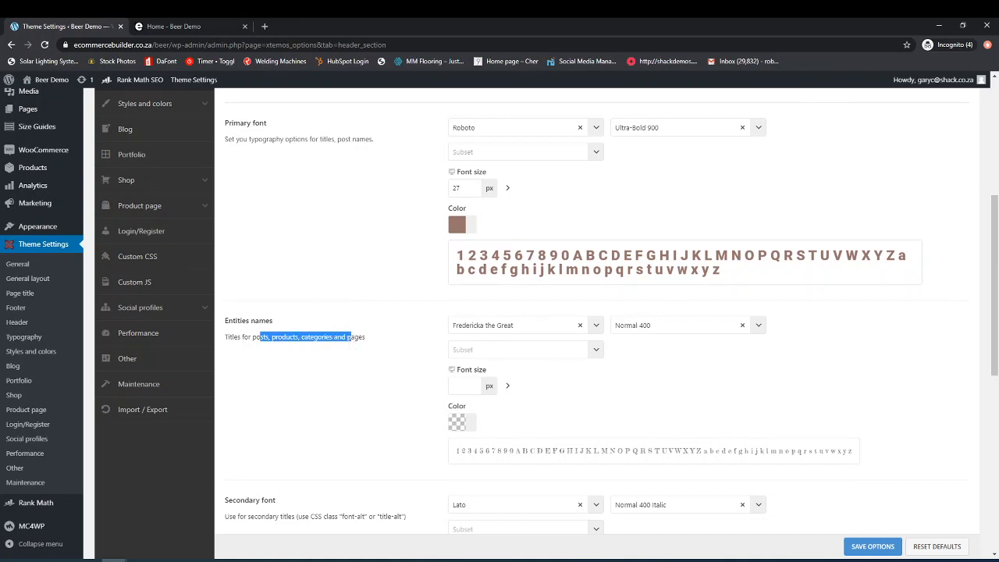
left_click(351, 337)
scroll(347, 459, "down", 3)
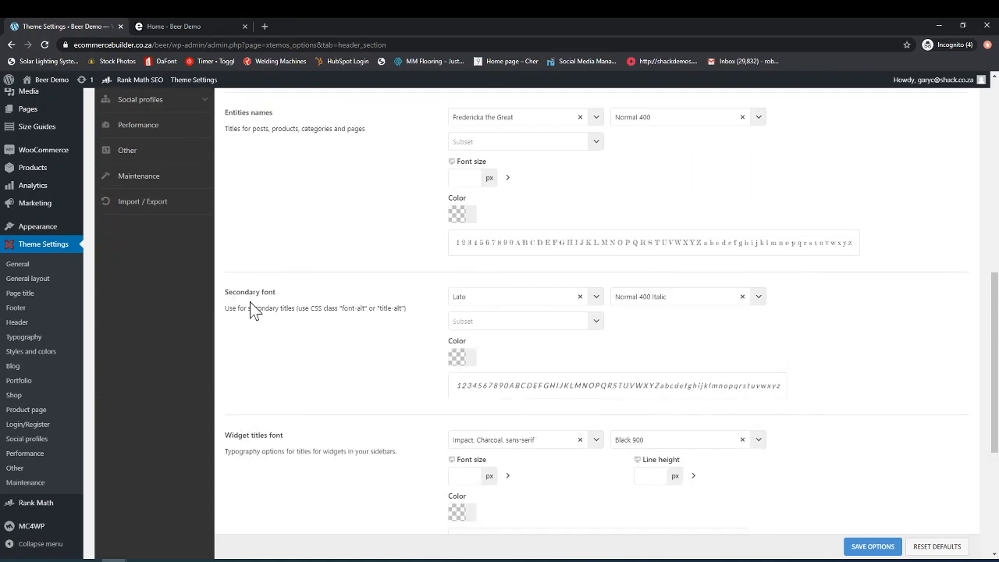
left_click_drag(255, 308, 363, 308)
scroll(312, 370, "down", 1)
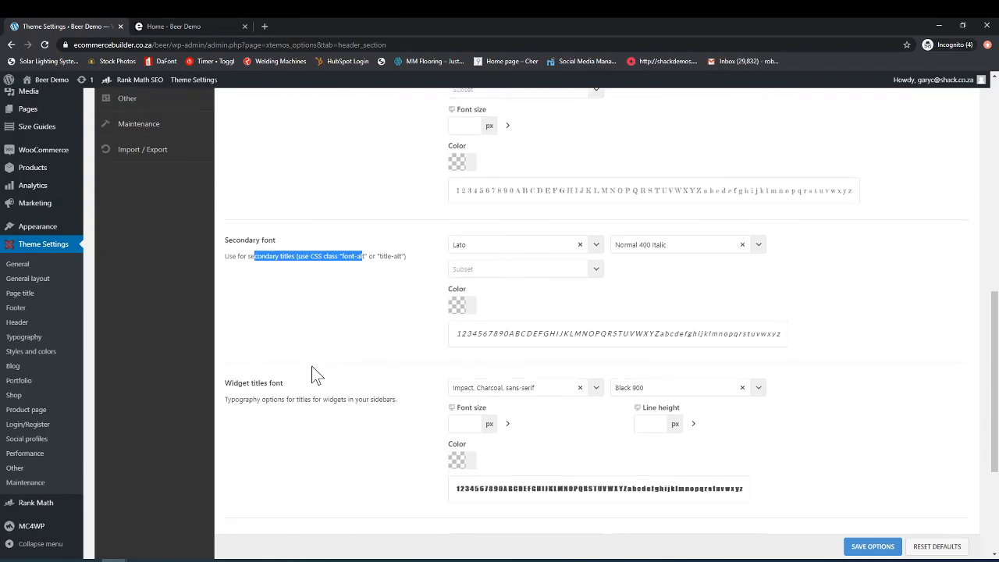
- Review the Widget titles and Navigation font descriptions, and compare the navigation setting with the home page's header menu
scroll(306, 391, "down", 1)
left_click_drag(273, 347, 336, 347)
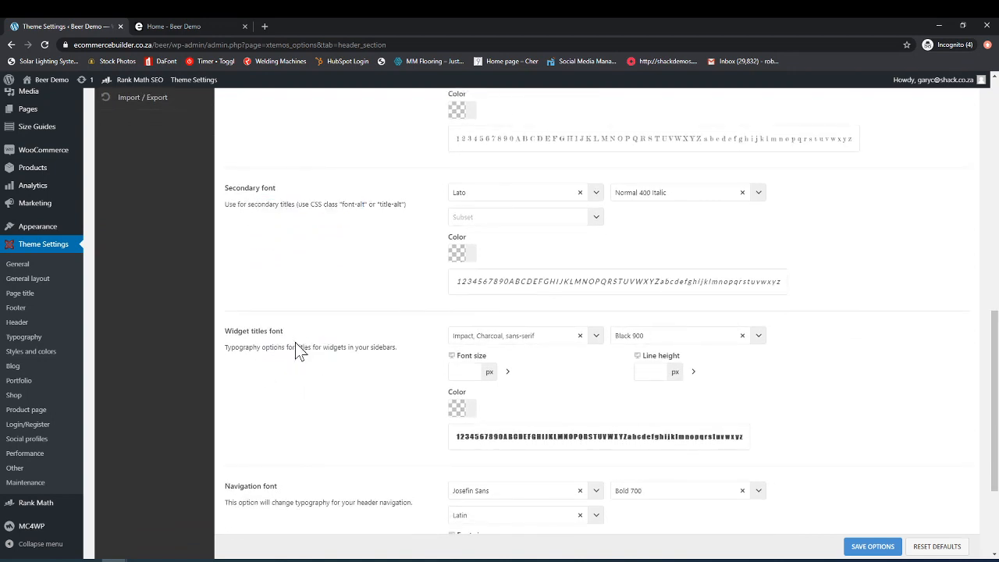
scroll(313, 390, "down", 2)
left_click_drag(278, 398, 323, 398)
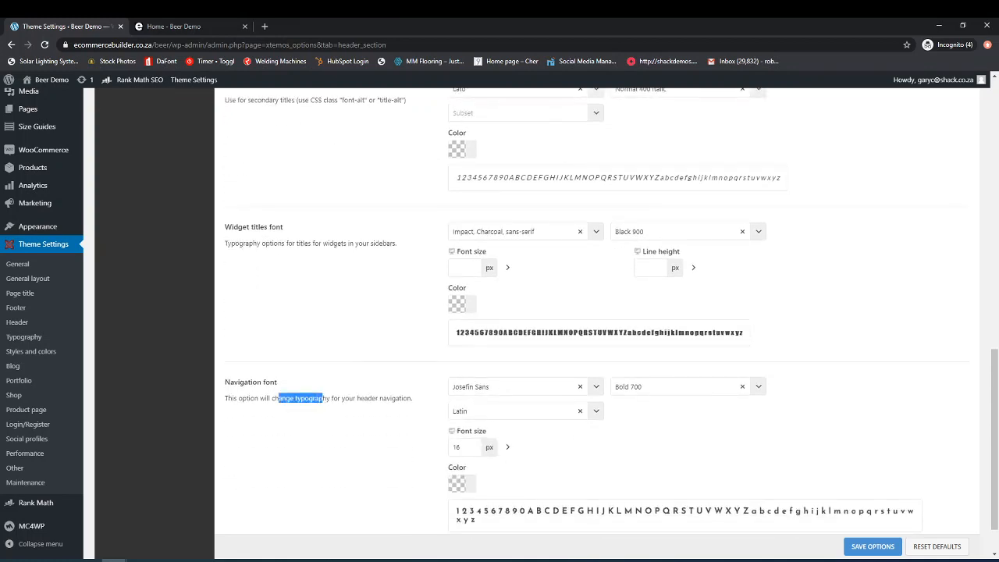
left_click(181, 28)
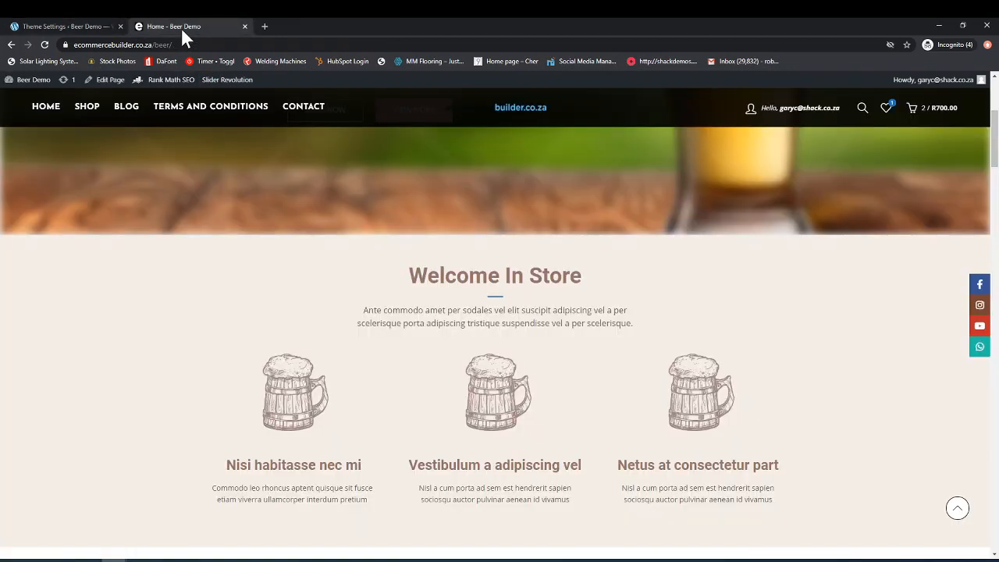
left_click(60, 27)
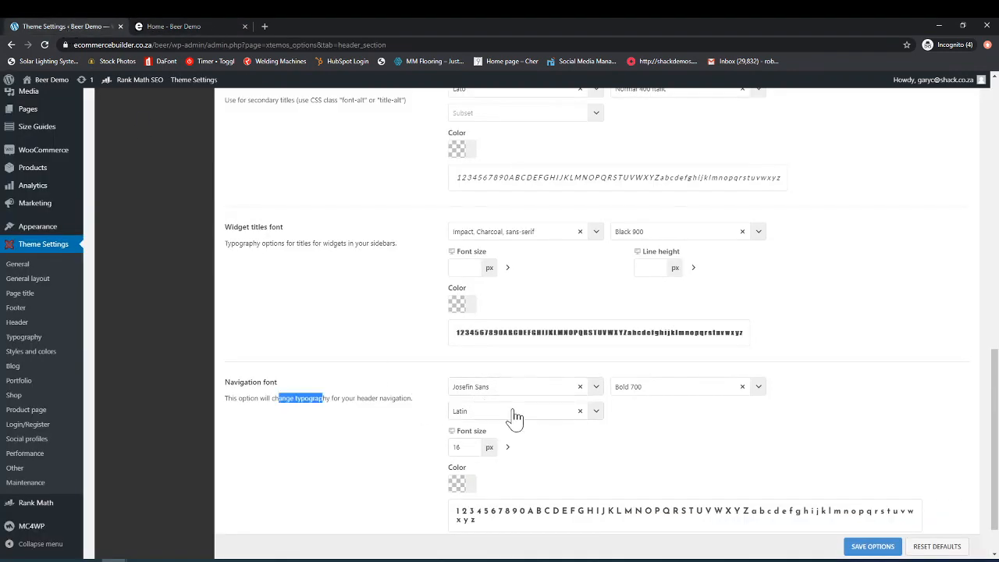
- Return to the Text font setting and view its list of available font families without changing the selection
scroll(515, 419, "down", 2)
scroll(390, 425, "up", 5)
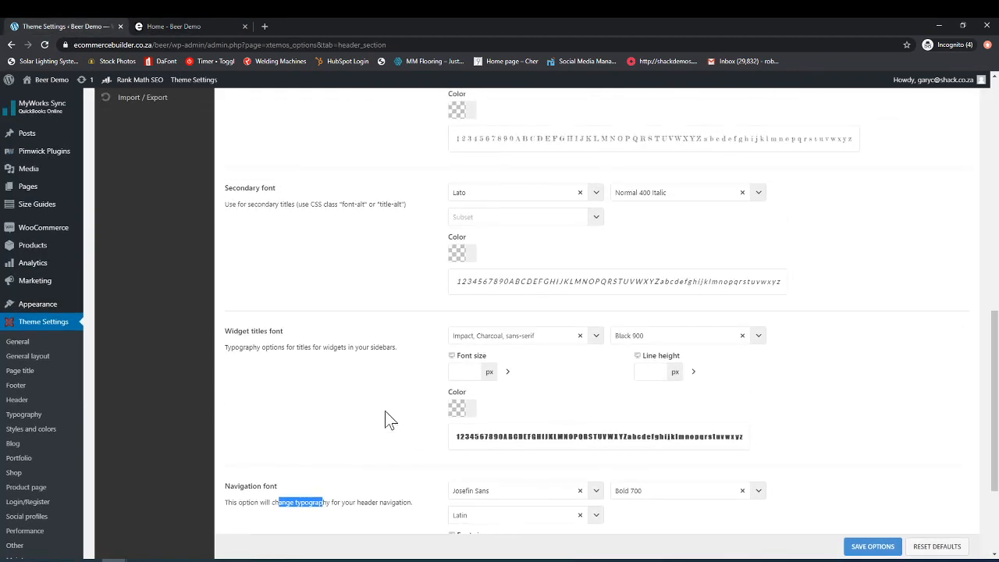
scroll(383, 427, "up", 5)
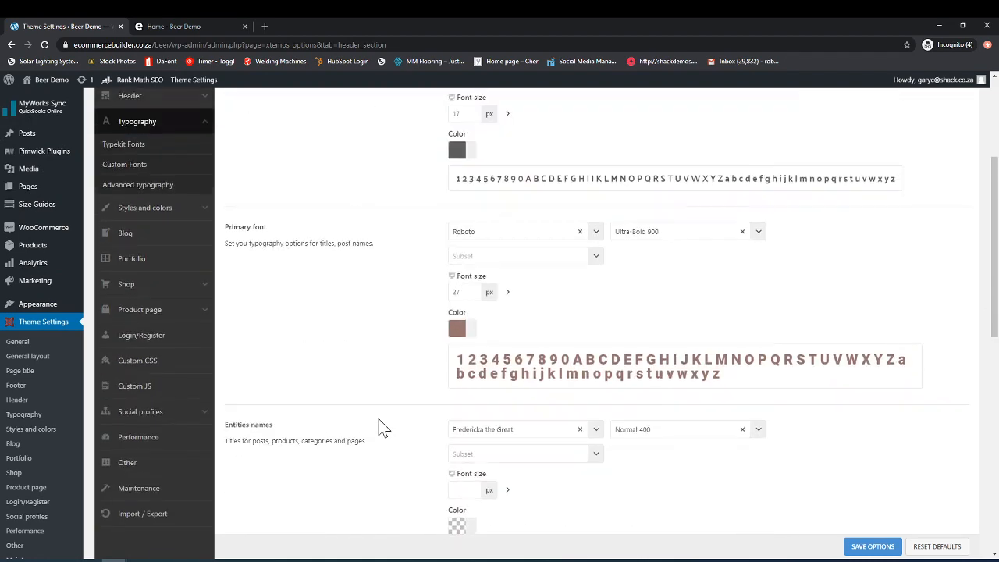
scroll(382, 427, "up", 3)
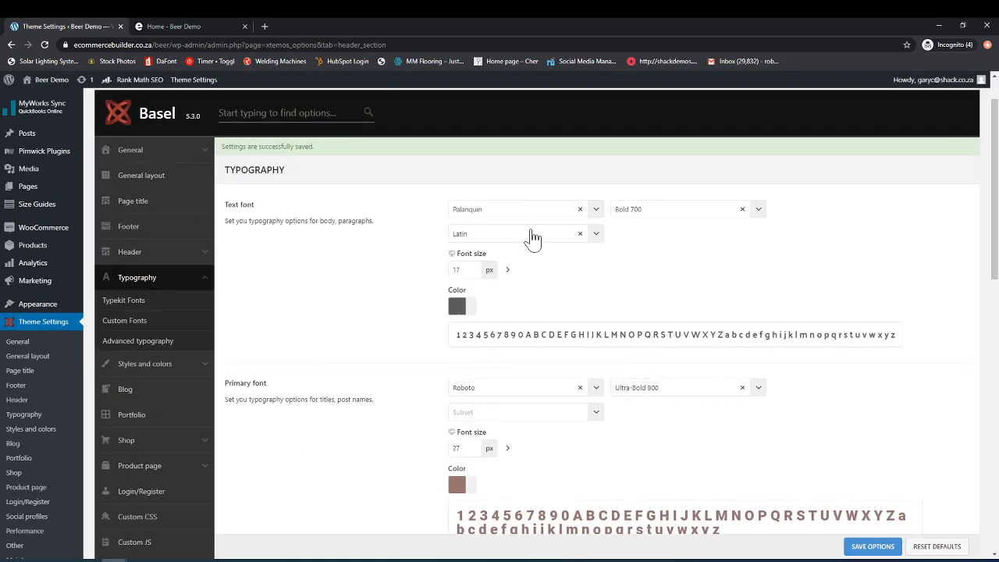
left_click(598, 212)
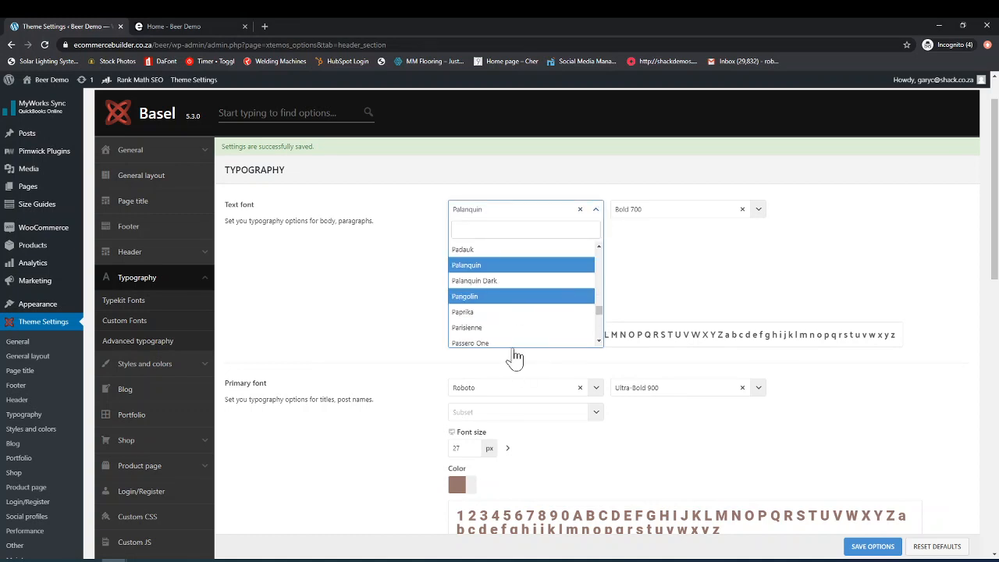
left_click(313, 512)
- Highlight the Primary font description and look over the remaining font sections down to Navigation font
scroll(312, 507, "down", 2)
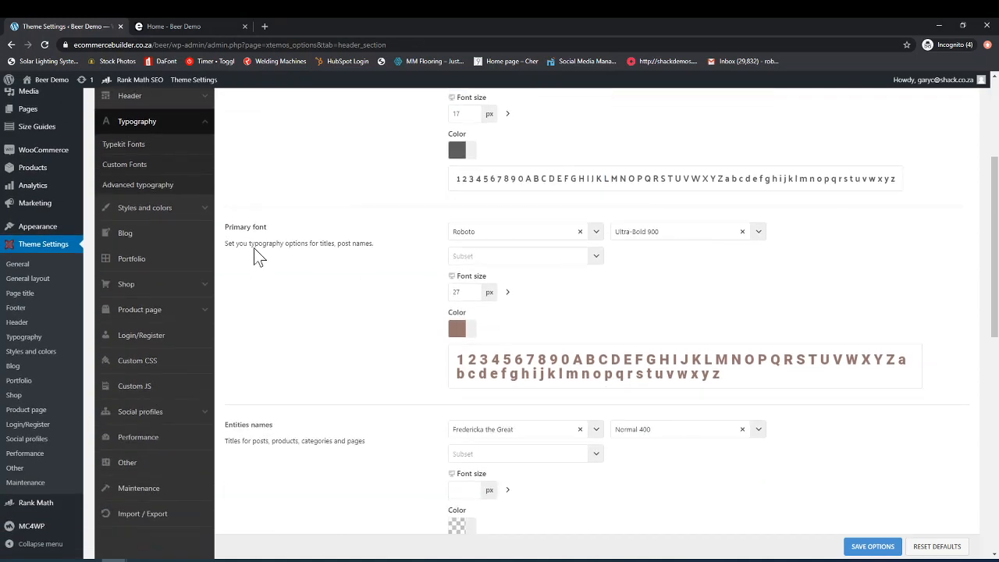
left_click_drag(244, 243, 341, 243)
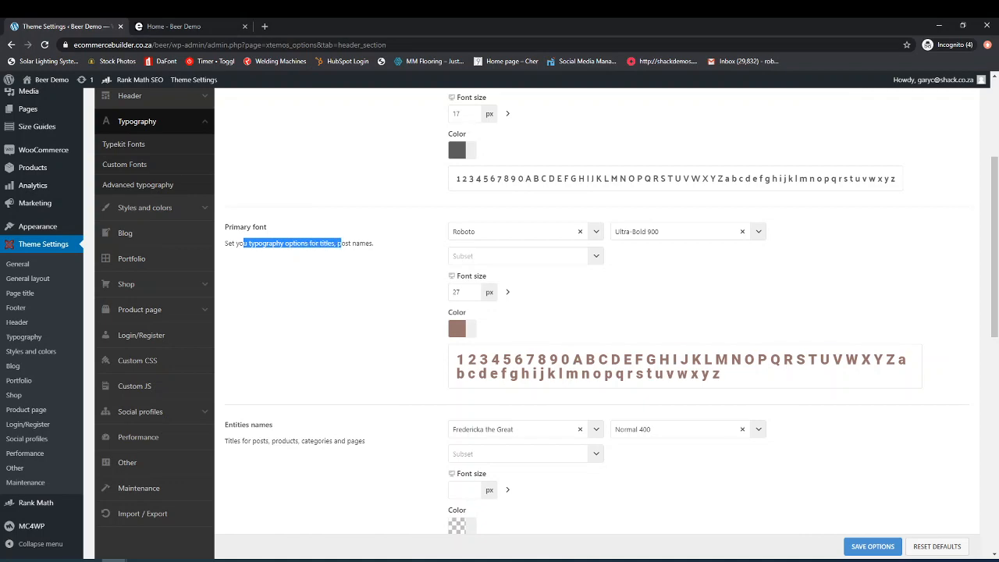
scroll(357, 424, "down", 5)
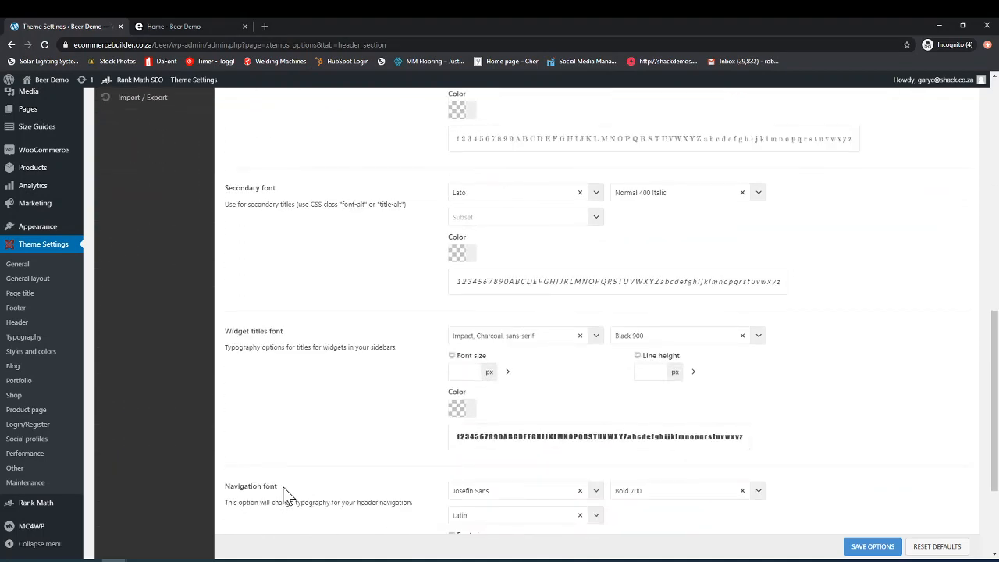
scroll(273, 484, "down", 1)
scroll(269, 468, "up", 8)
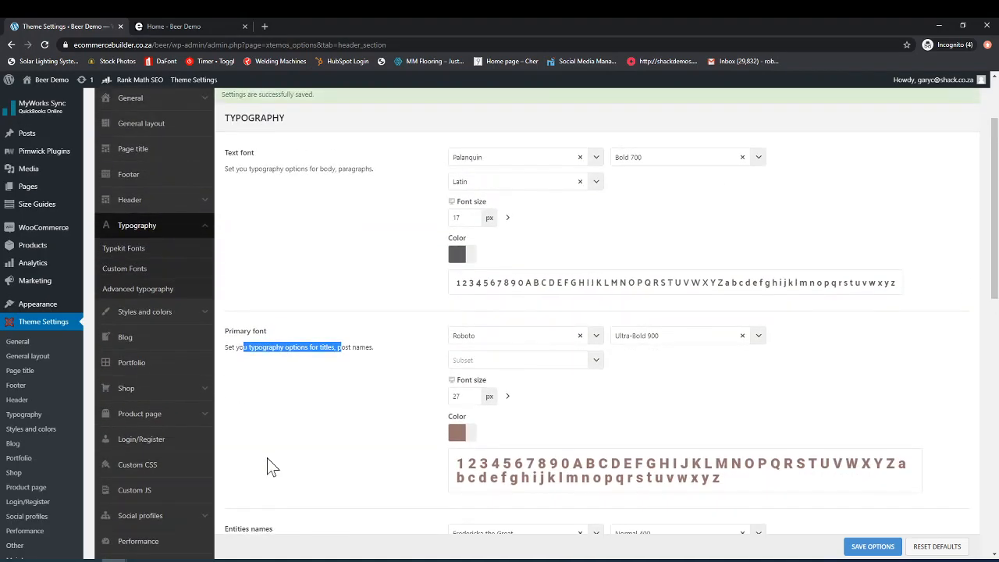
scroll(269, 463, "up", 1)
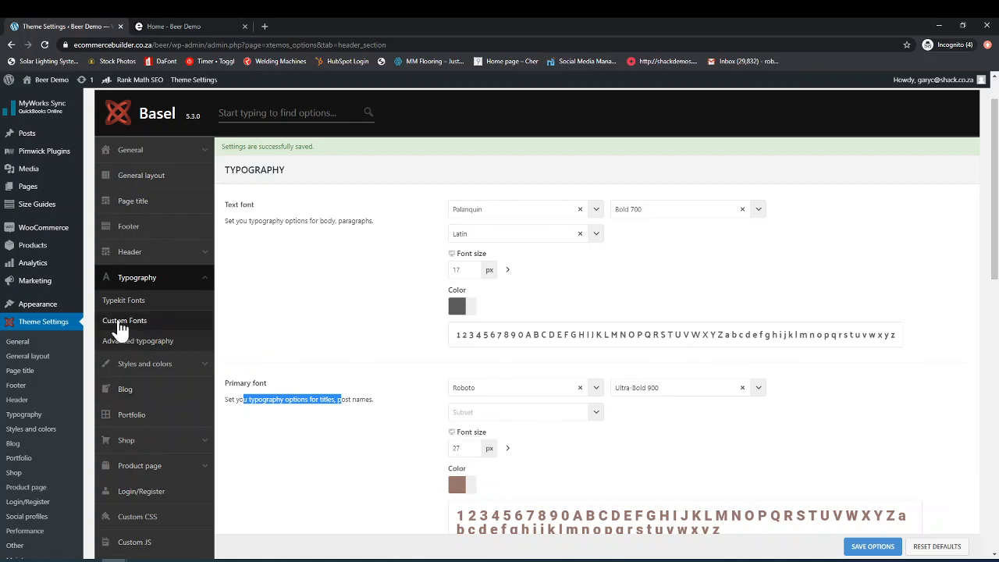
- Examine the Custom Fonts upload fields, and return to the main Typography settings to view the Text font choices
left_click(122, 328)
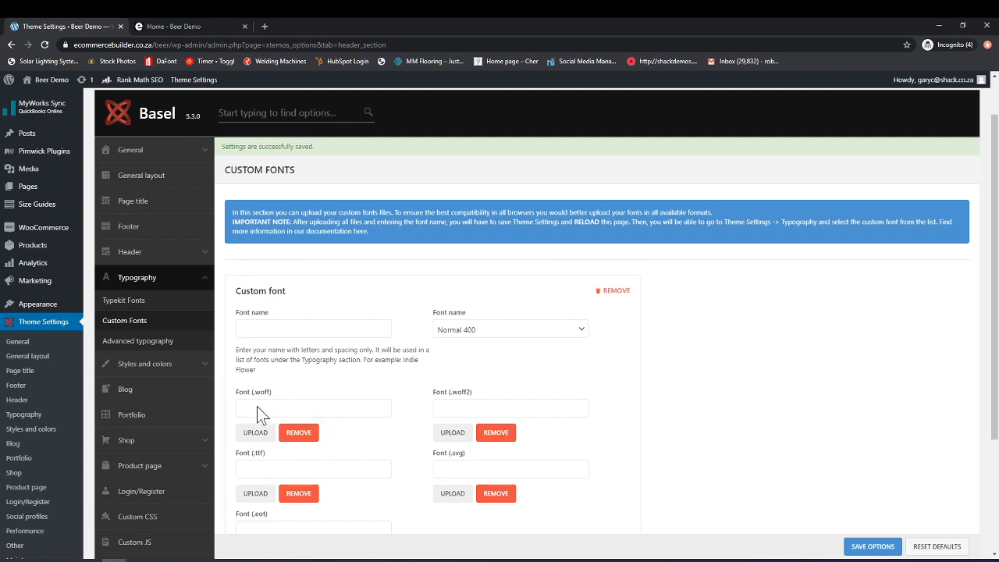
left_click(458, 430)
scroll(296, 464, "down", 2)
left_click(147, 281)
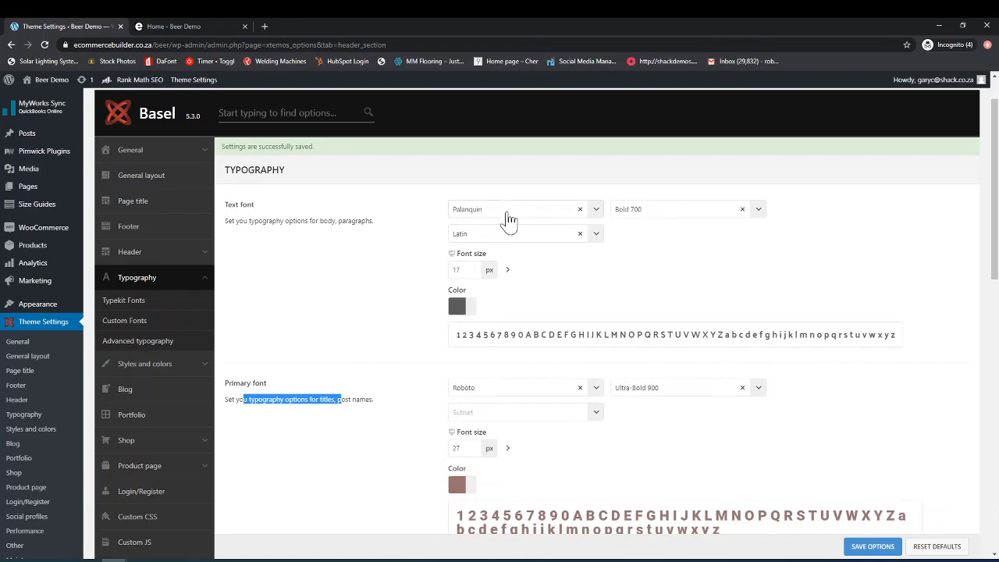
left_click(508, 221)
left_click(375, 290)
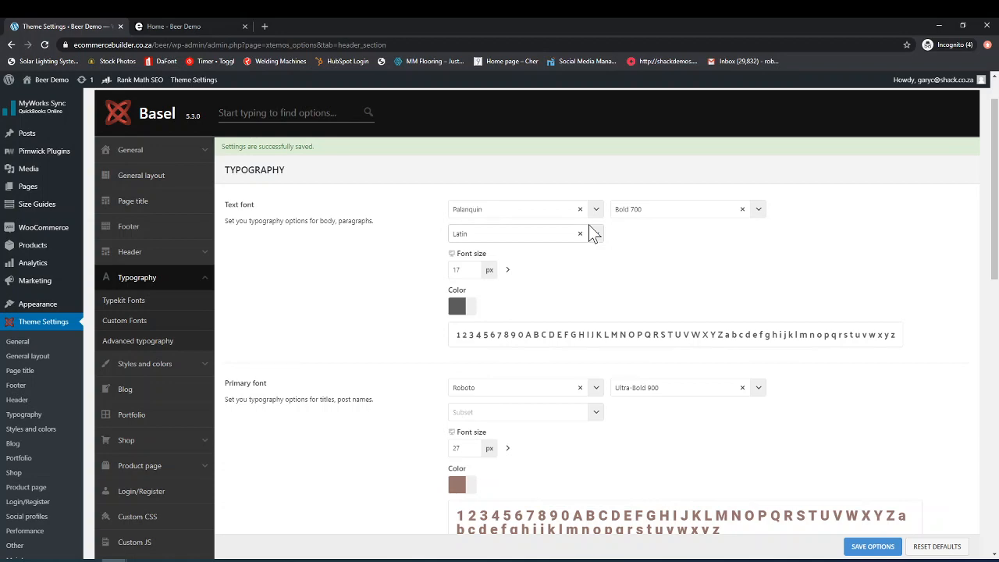
- Save the typography settings and reload the Beer Demo home page
scroll(530, 374, "down", 3)
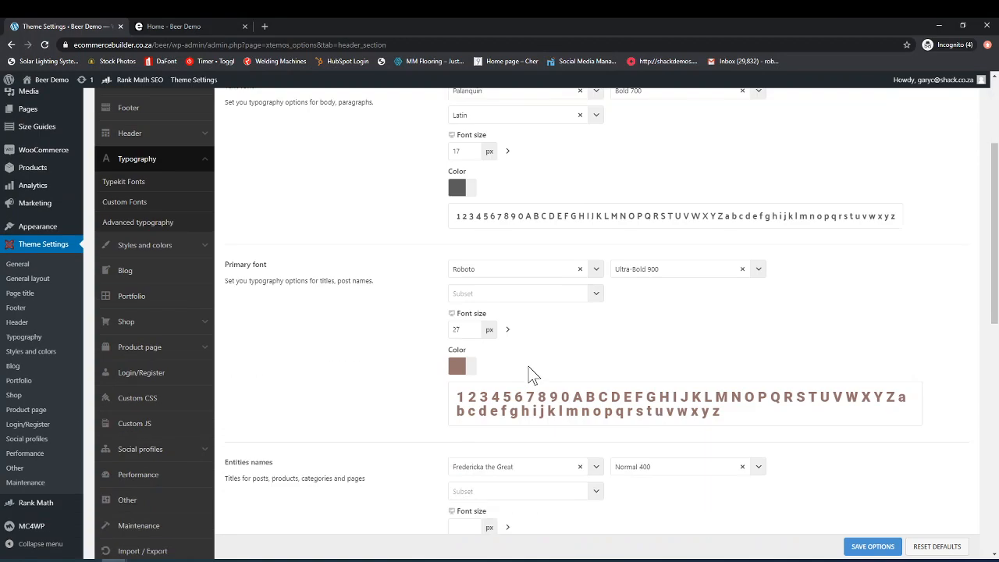
left_click(872, 546)
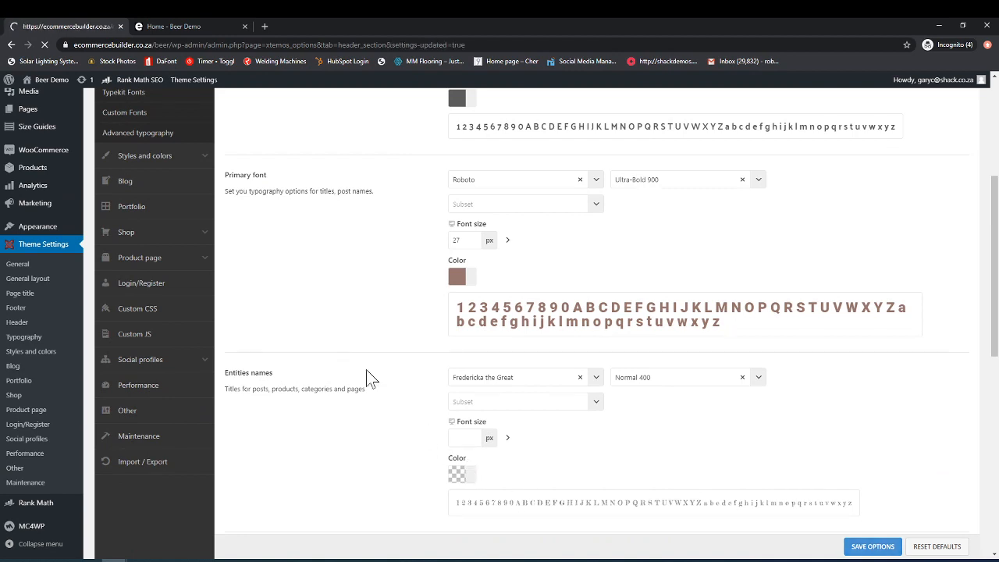
left_click(191, 33)
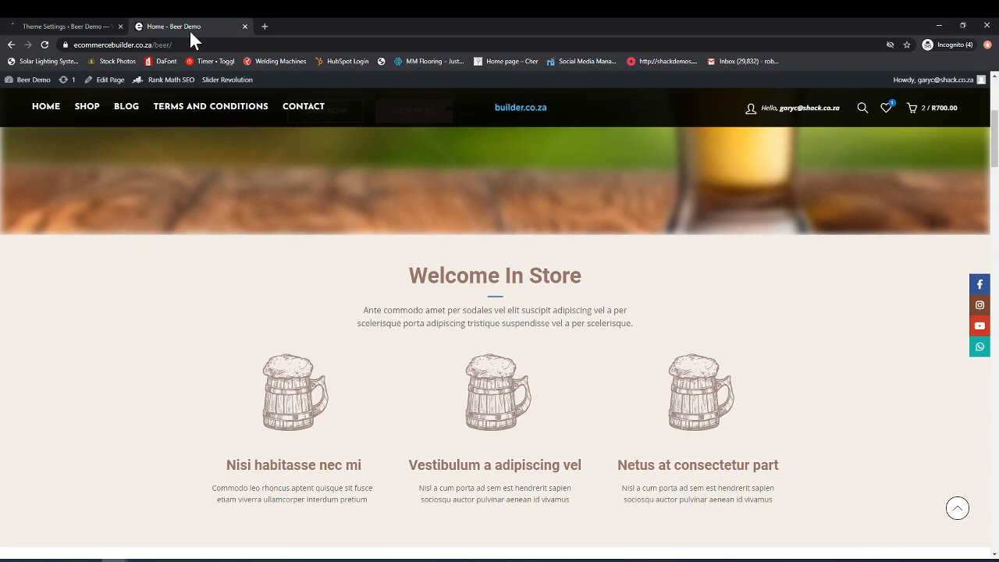
left_click(45, 45)
left_click(59, 26)
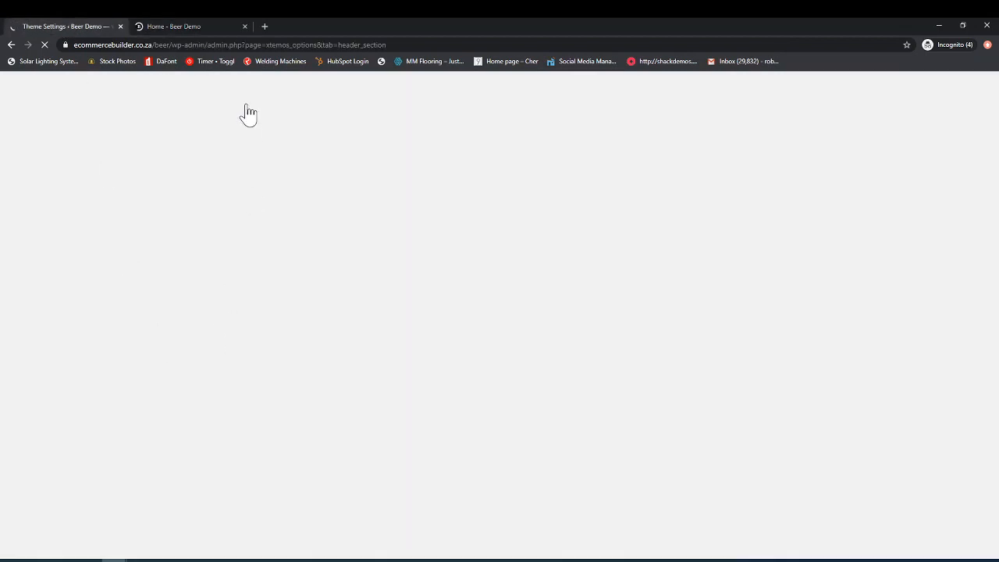
left_click(192, 27)
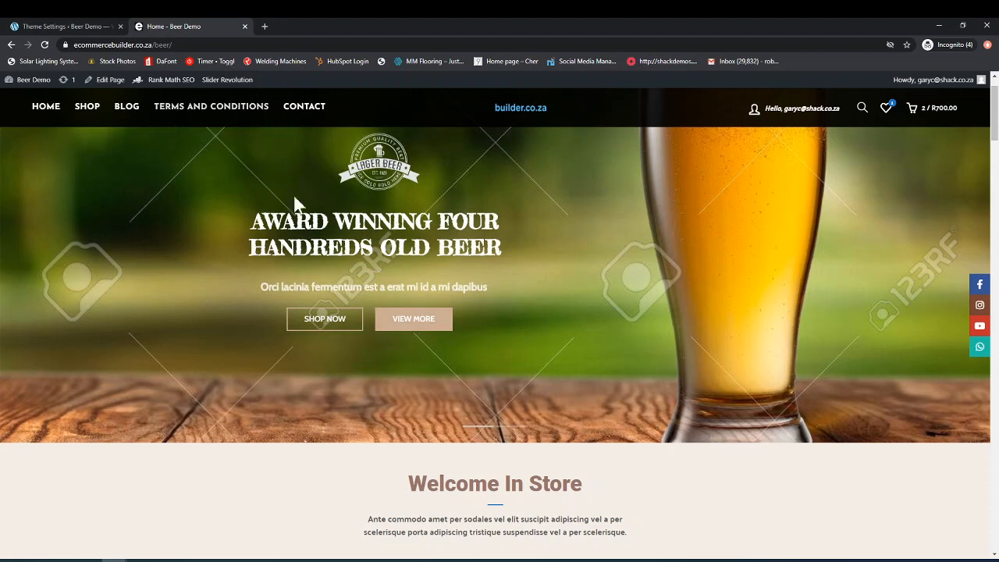
- Inspect the Welcome In Store heading and the paragraph beneath it on the home page, and return to the theme settings
scroll(310, 237, "down", 3)
left_click_drag(427, 224, 584, 226)
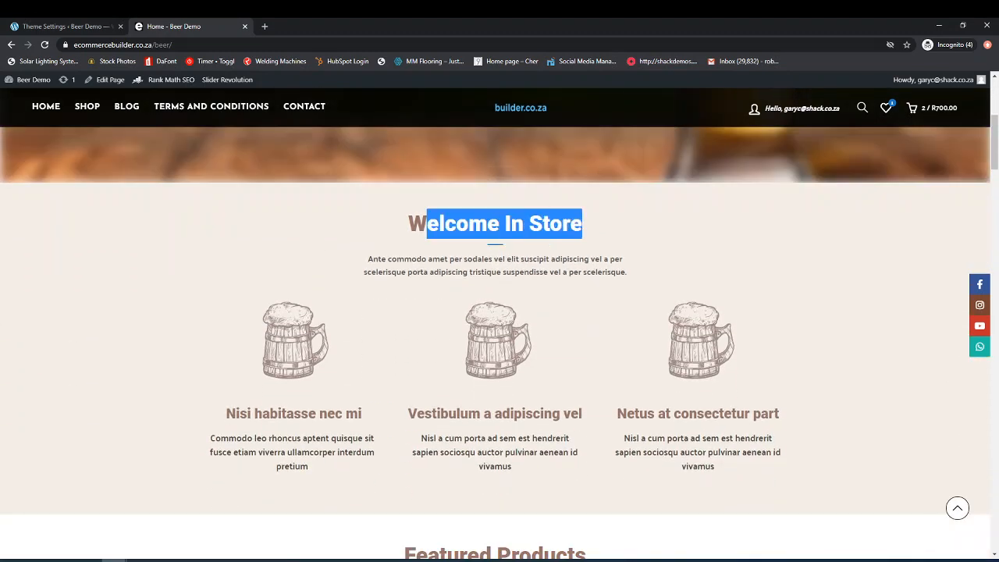
mouse_move(372, 258)
left_mouse_down()
mouse_move(628, 273)
mouse_move(365, 259)
left_mouse_up()
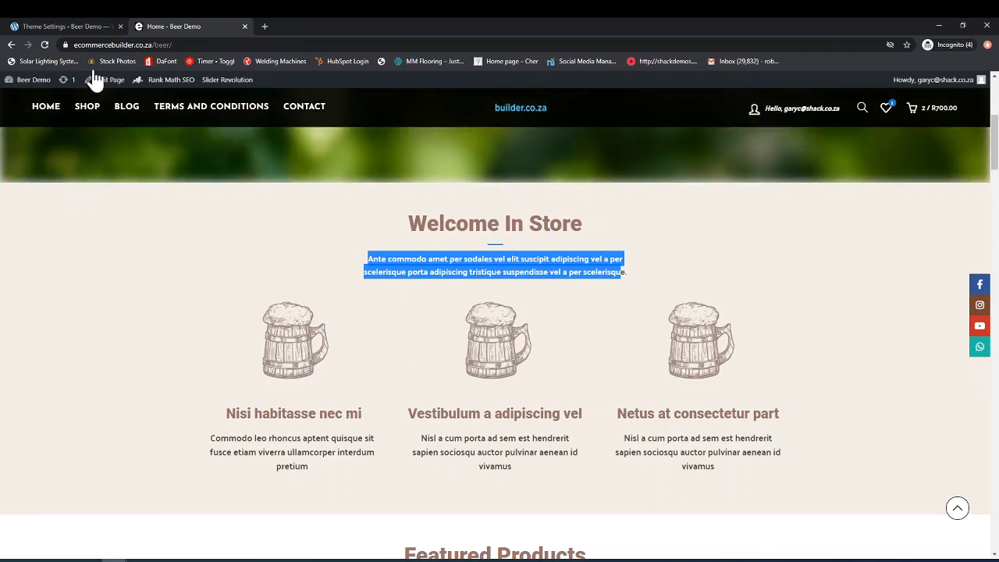
left_click(78, 26)
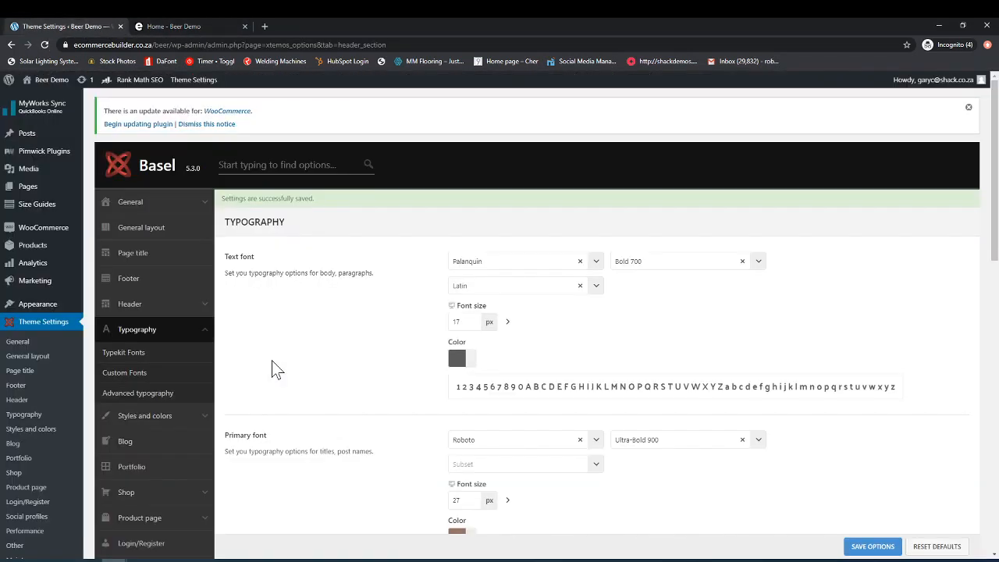